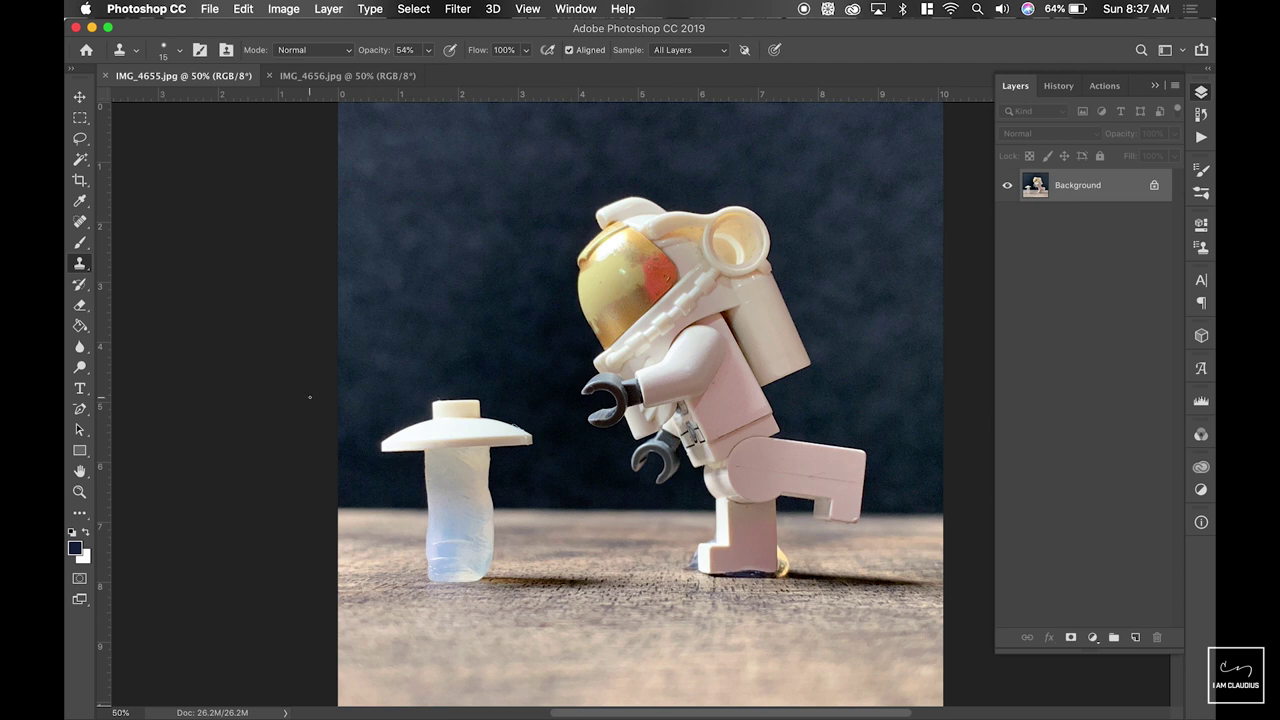
- Compare the IMG_4655.jpg photo with the IMG_4656.jpg photo
{"action": "left_click", "coordinate": [363, 80]}
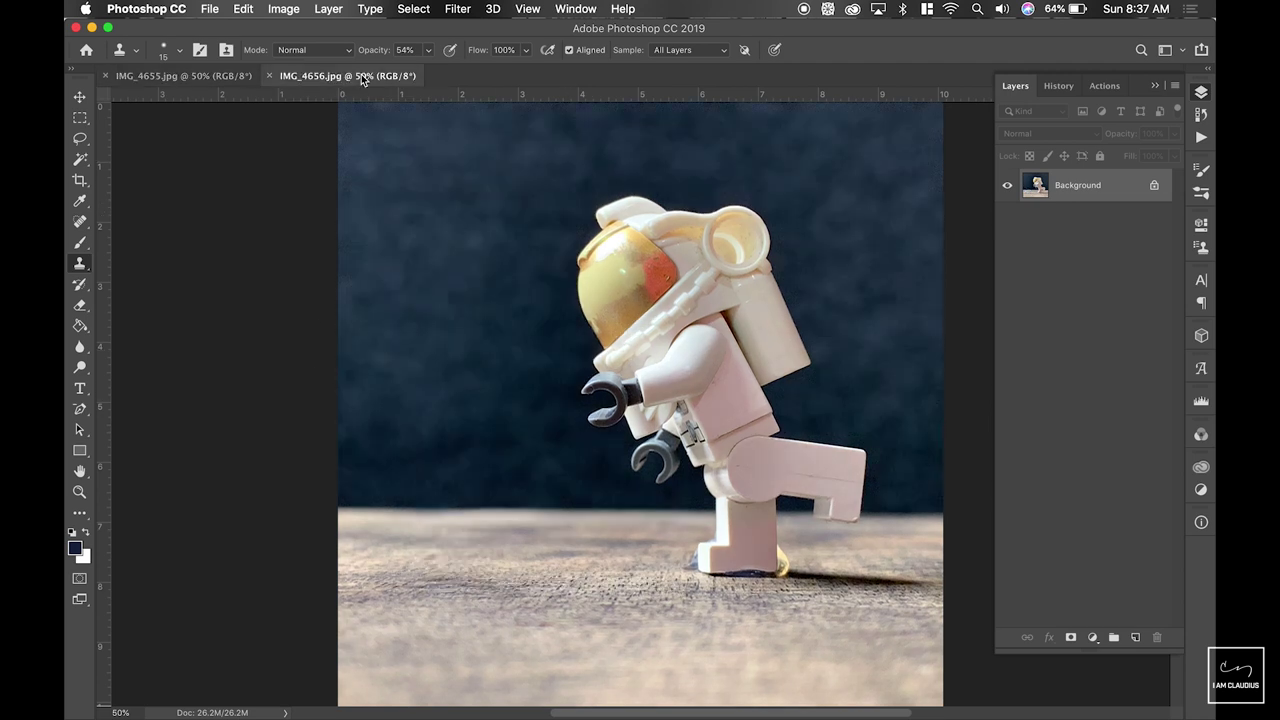
{"action": "left_click", "coordinate": [222, 78]}
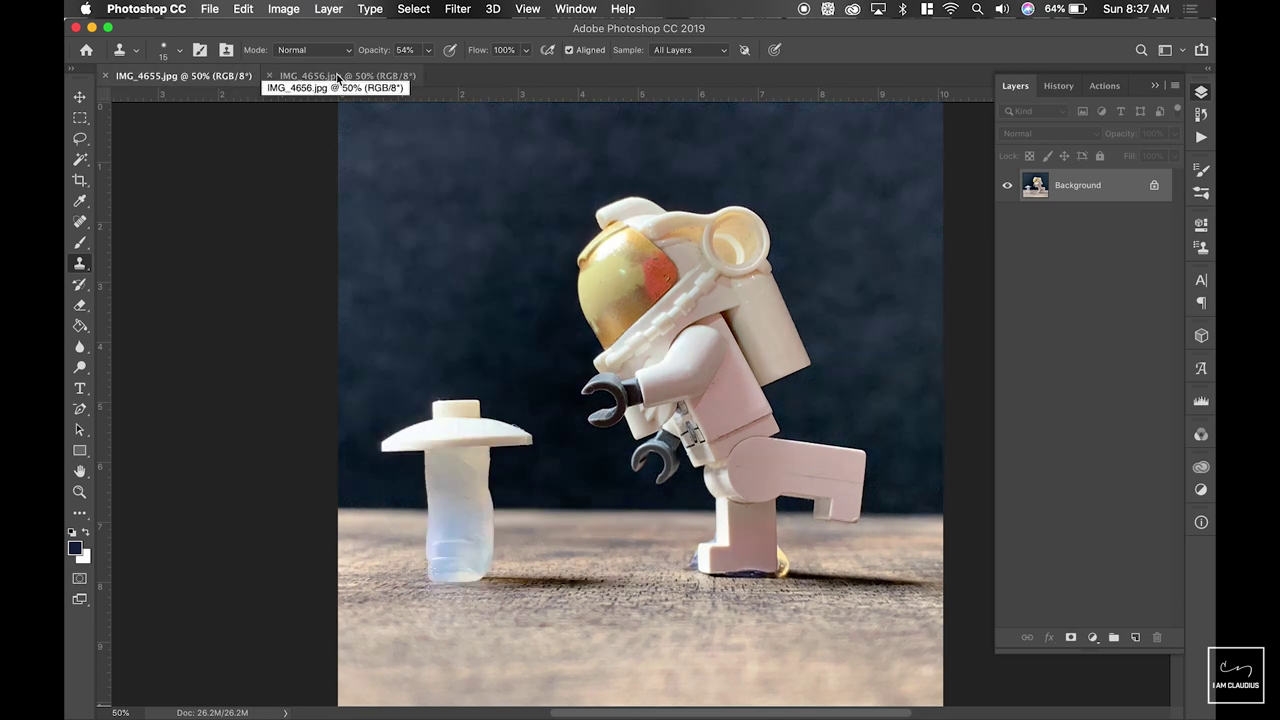
{"action": "left_click", "coordinate": [338, 79]}
{"action": "left_click", "coordinate": [236, 78]}
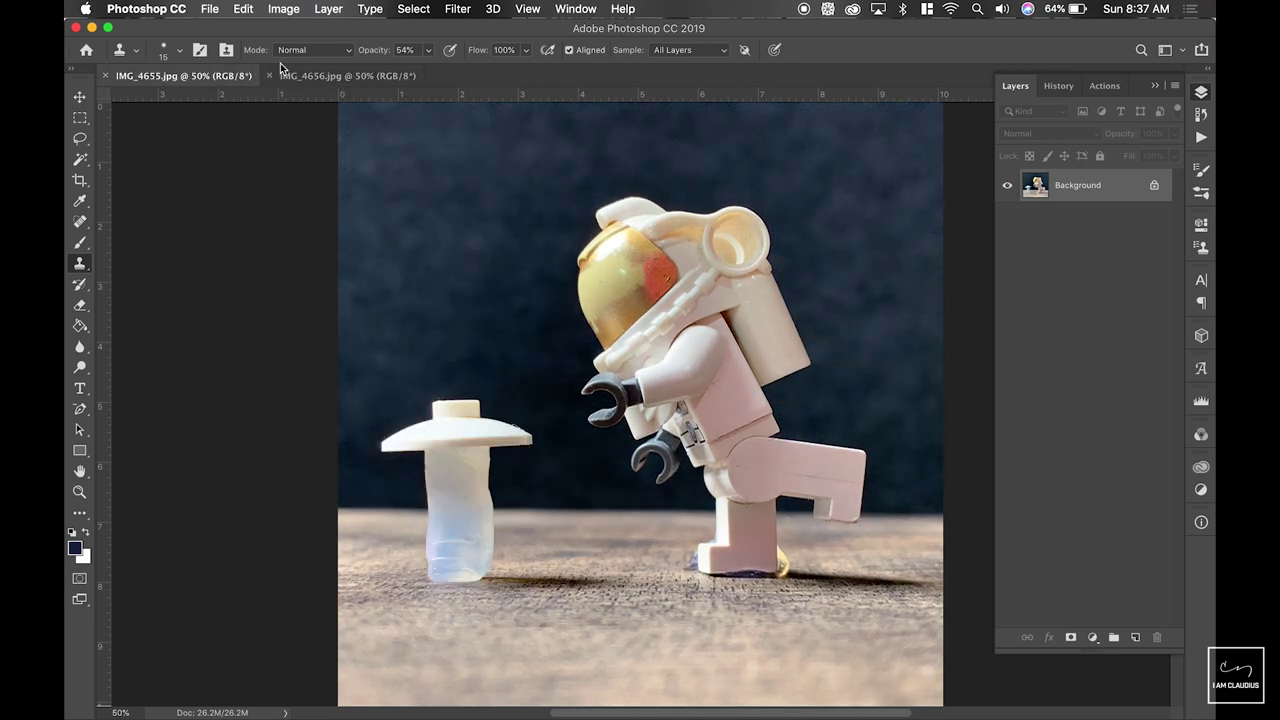
- Unlock the background layer of IMG_4656.jpg and move the photo into the IMG_4655.jpg document as a new layer
{"action": "left_click", "coordinate": [339, 80]}
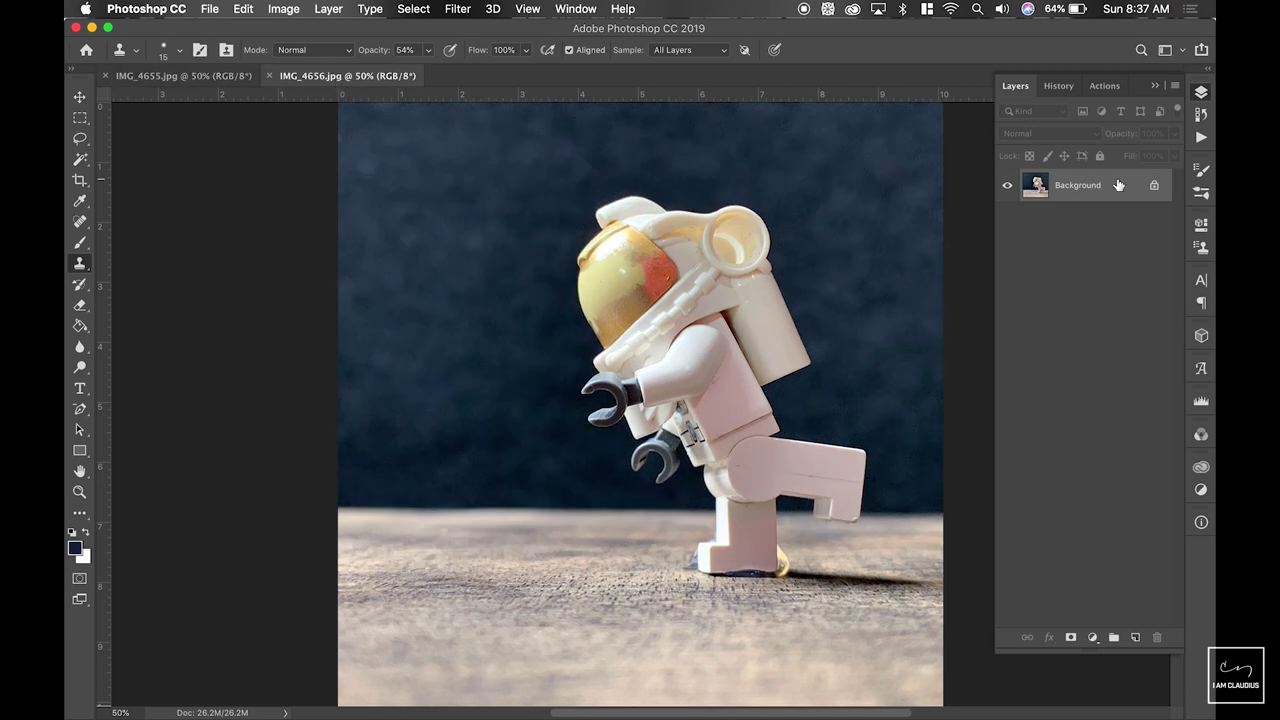
{"action": "left_click", "coordinate": [1155, 186]}
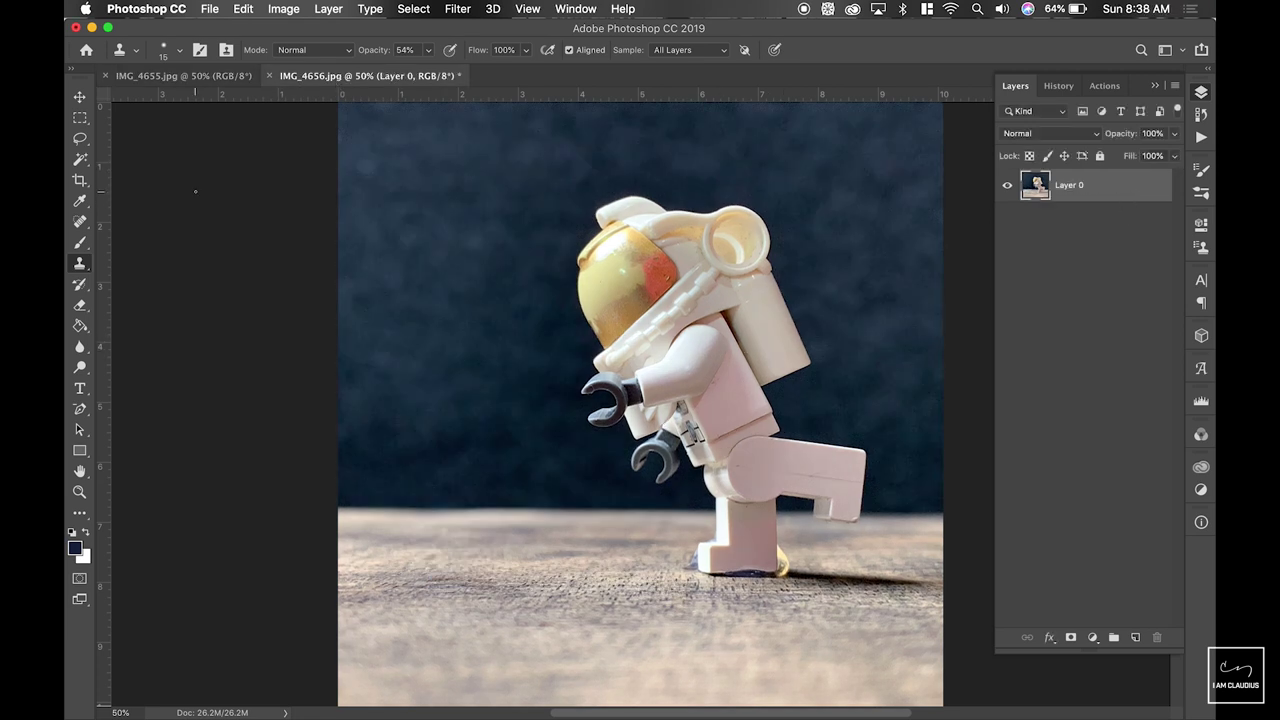
{"action": "left_click", "coordinate": [79, 99]}
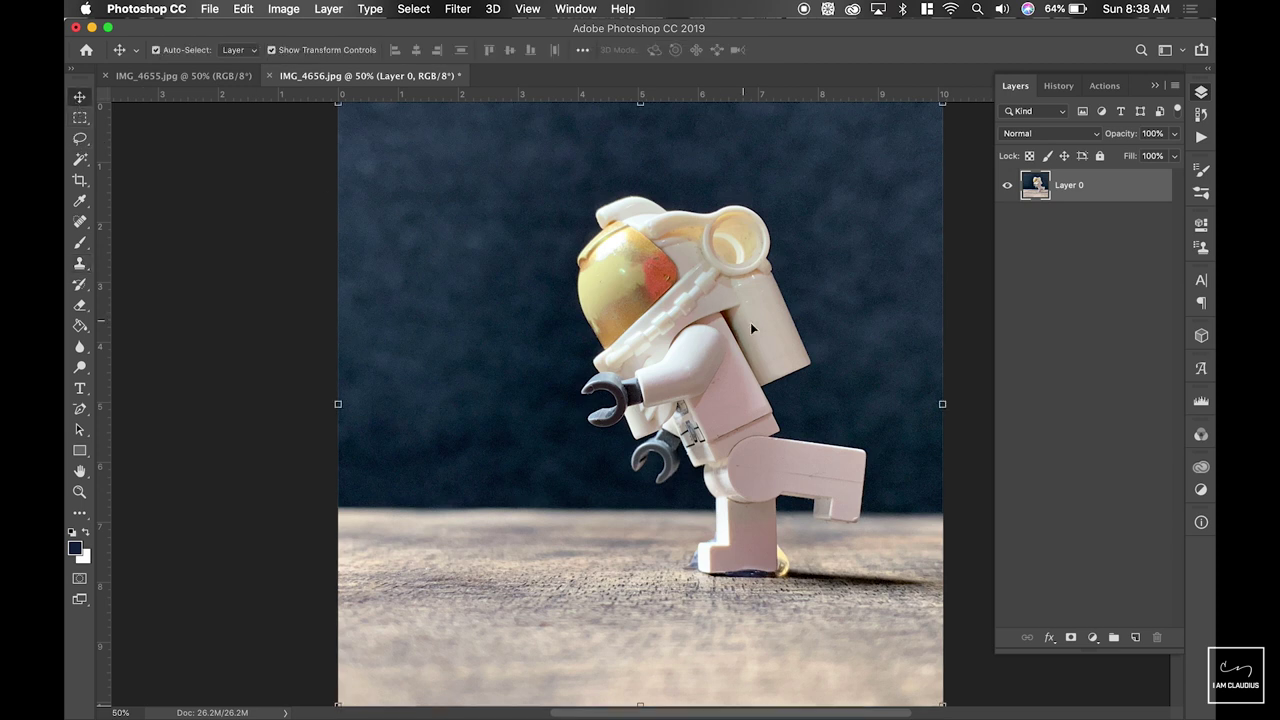
{"action": "left_click_drag", "start_coordinate": [650, 278], "coordinate": [571, 372]}
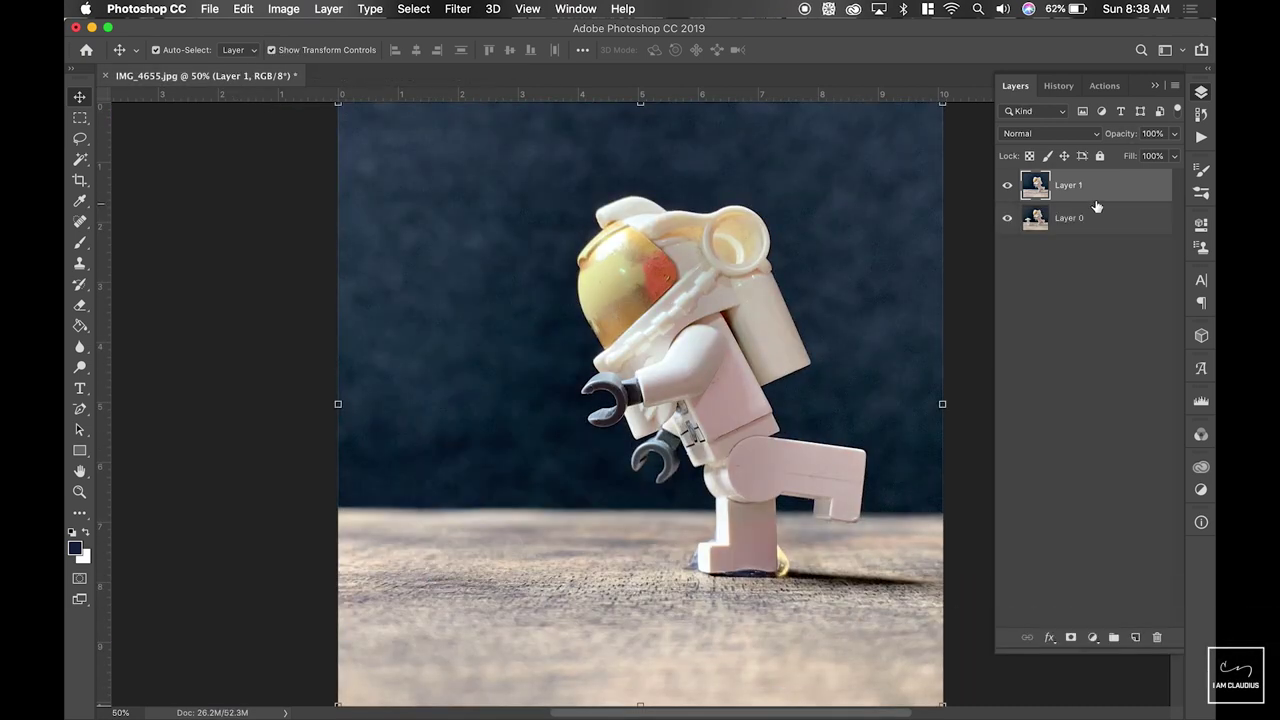
- Place Layer 1 beneath Layer 0 and briefly hide Layer 0 to check the alignment of the two photos
{"action": "left_click_drag", "start_coordinate": [1090, 190], "coordinate": [1089, 224]}
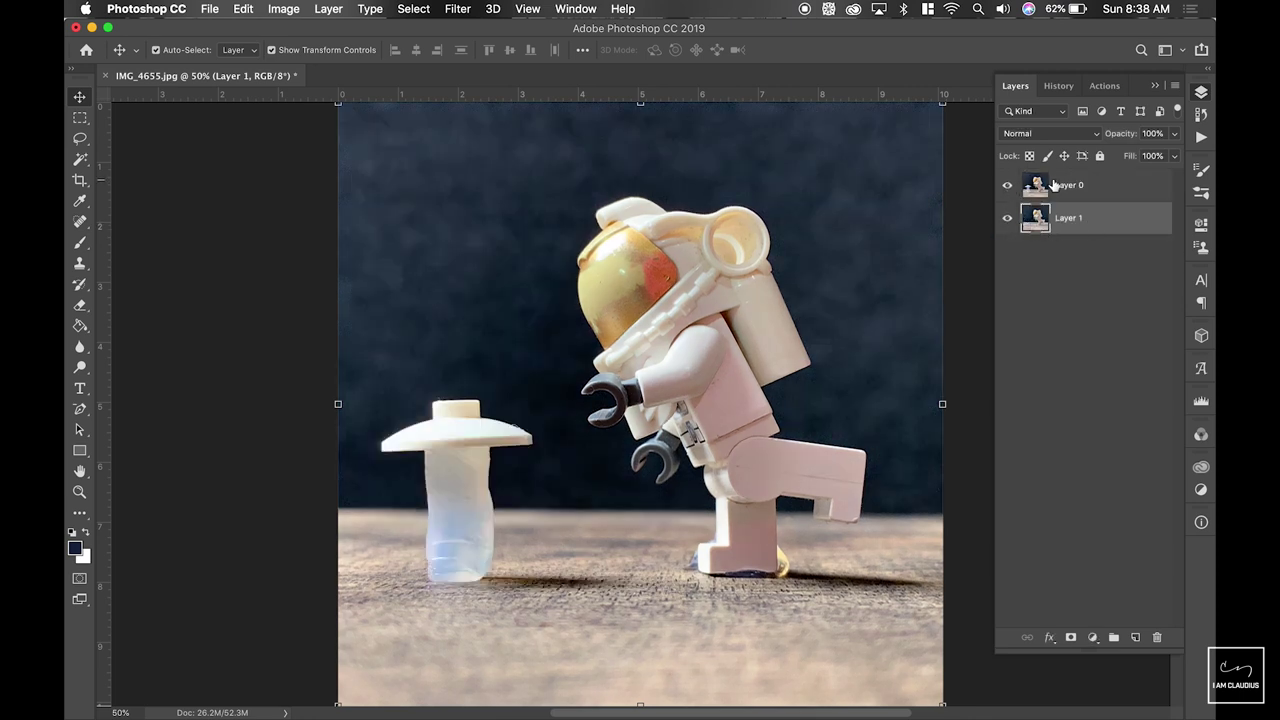
{"action": "left_click", "coordinate": [1055, 186]}
{"action": "left_click", "coordinate": [1007, 187]}
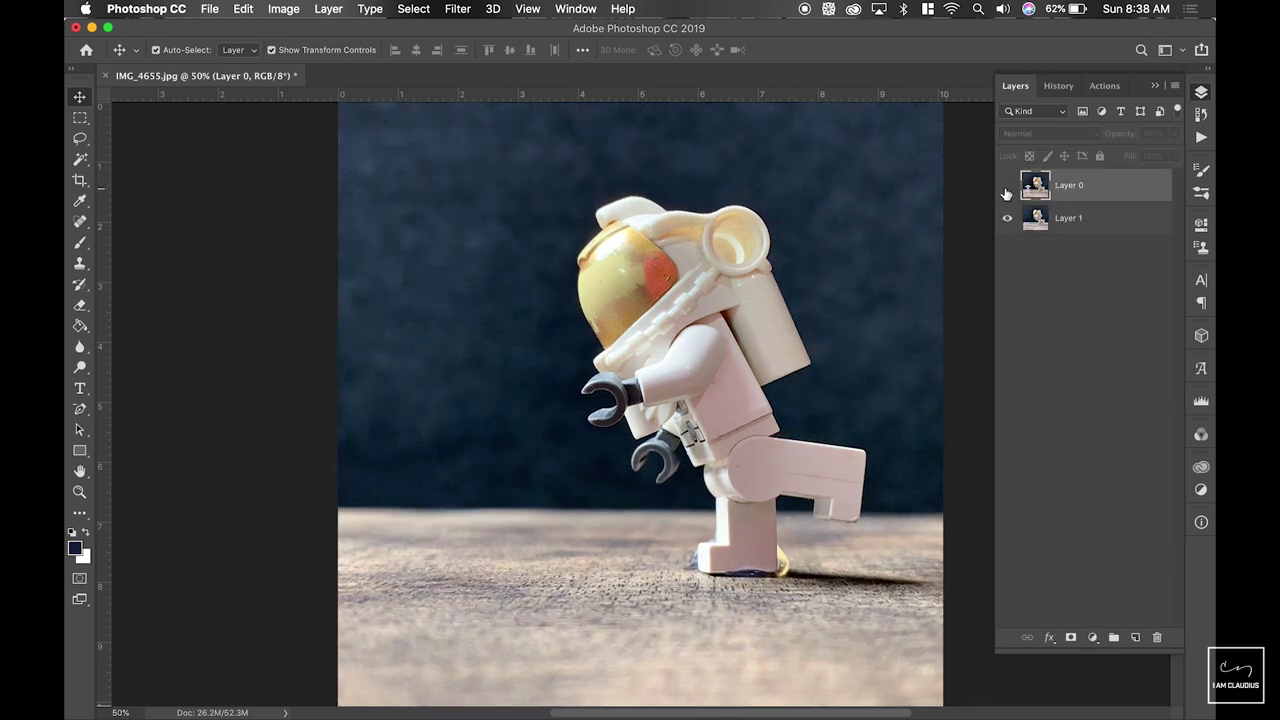
{"action": "left_click", "coordinate": [1007, 187]}
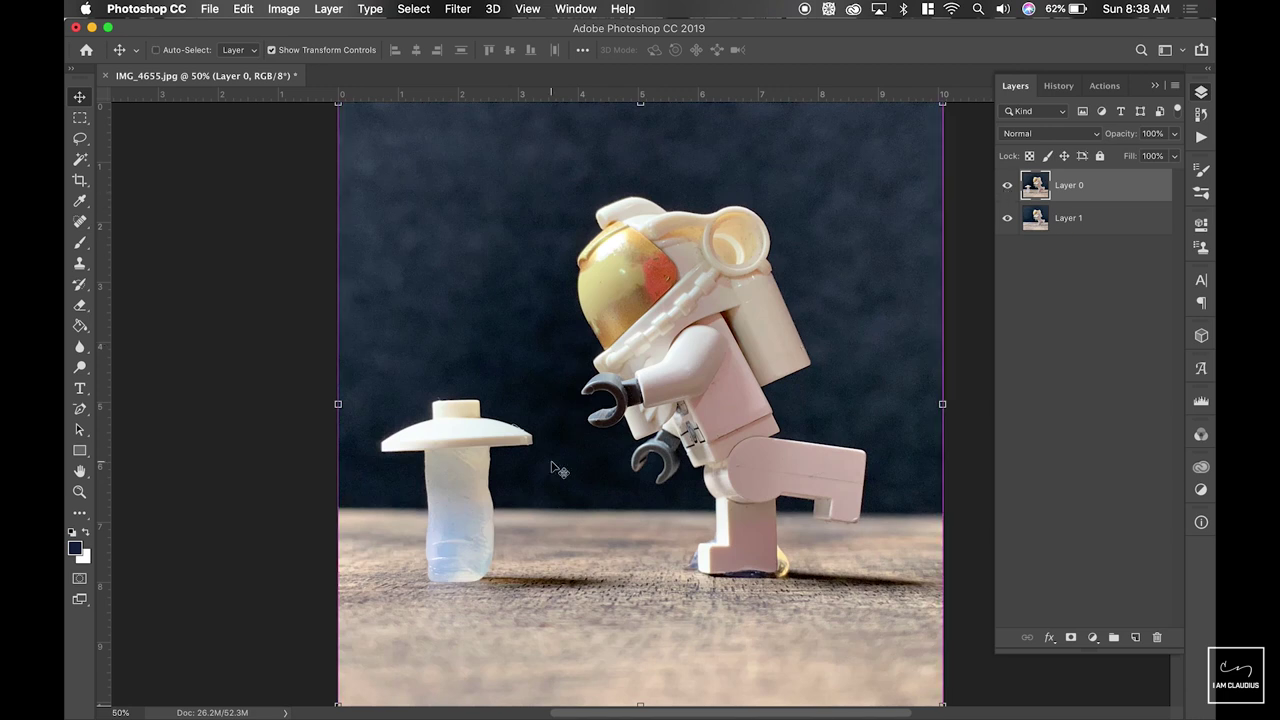
- Erase the translucent support under the white disc on Layer 0 with a 175 px eraser at 51% opacity
{"action": "key", "text": "super+1"}
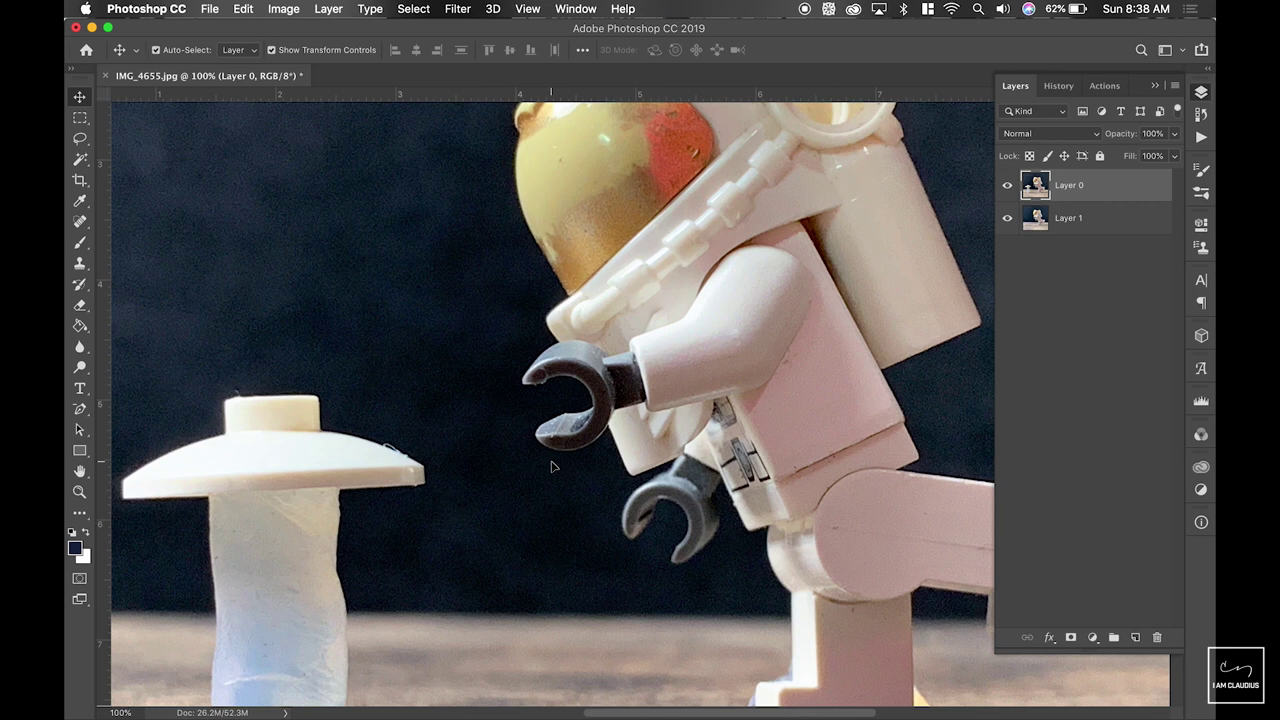
{"action": "scroll", "coordinate": [551, 466], "scroll_direction": "down", "scroll_amount": 3}
{"action": "scroll", "coordinate": [551, 466], "scroll_direction": "left", "scroll_amount": 3}
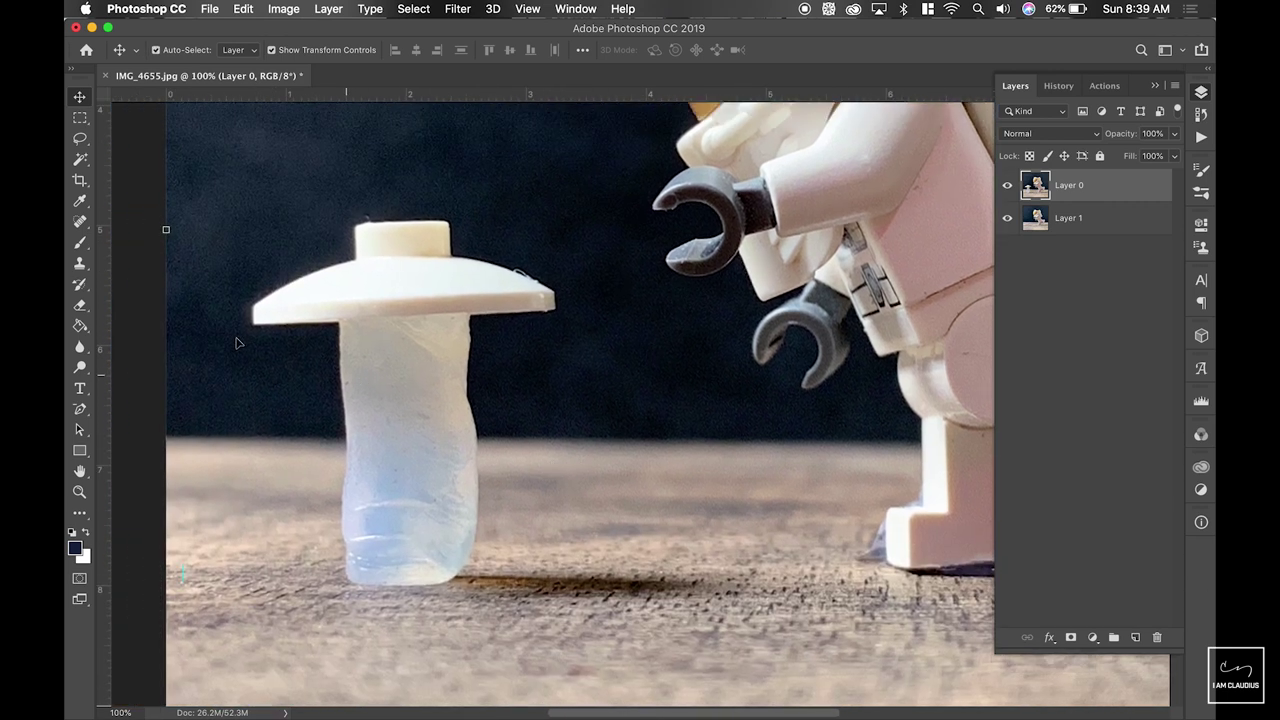
{"action": "left_click", "coordinate": [81, 306]}
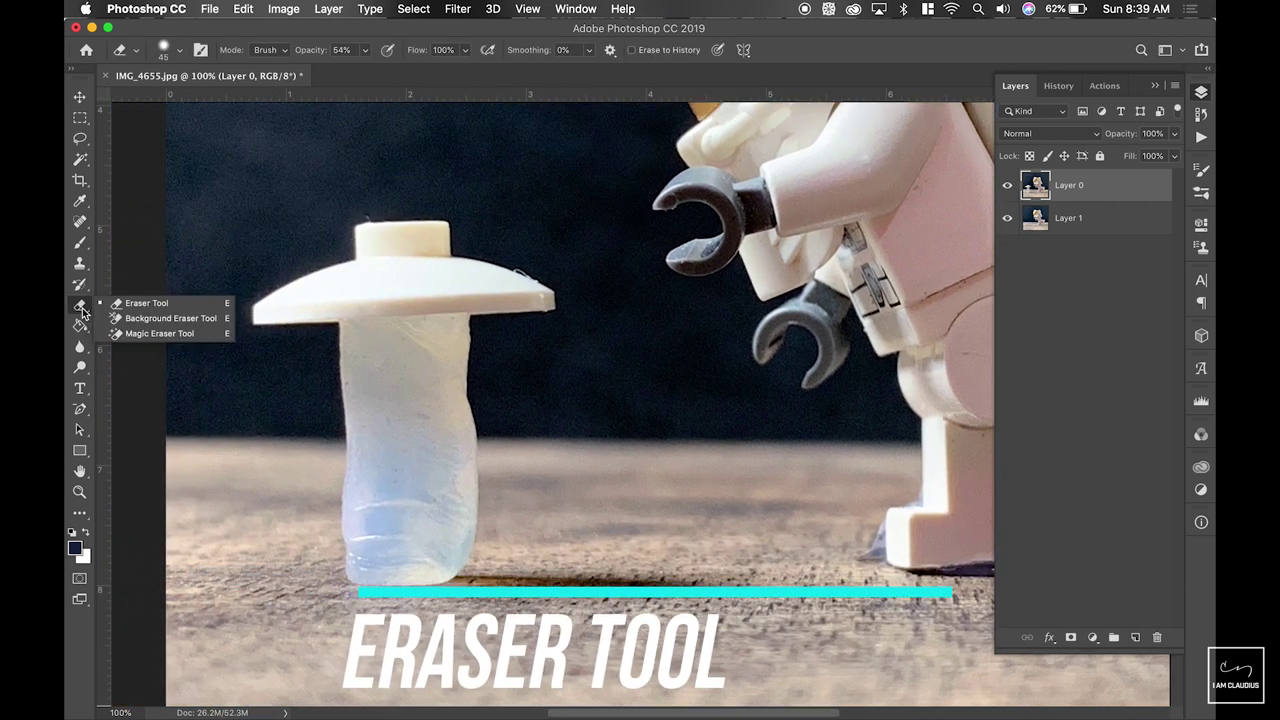
{"action": "left_click", "coordinate": [118, 305]}
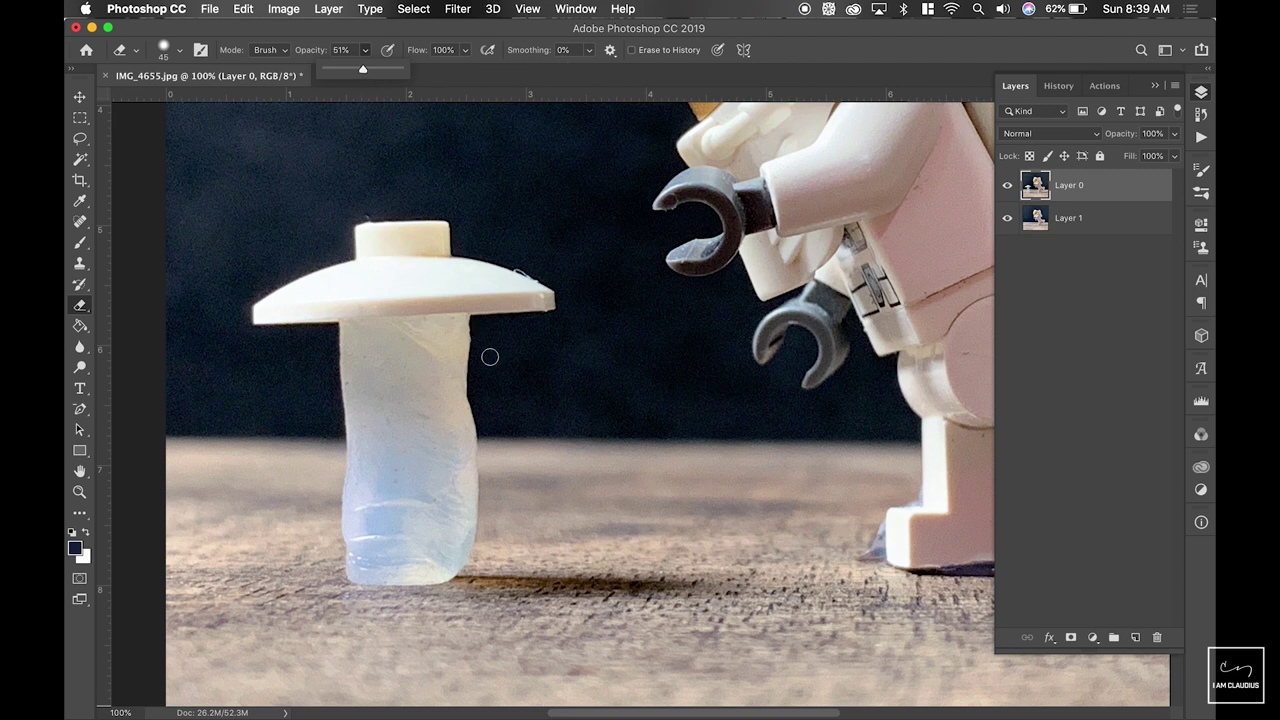
{"action": "key", "text": "bracketright"}
{"action": "key", "text": "bracketright"}
{"action": "key", "text": "bracketright"}
{"action": "key", "text": "bracketright"}
{"action": "key", "text": "bracketright"}
{"action": "key", "text": "bracketright"}
{"action": "key", "text": "bracketright"}
{"action": "key", "text": "bracketright"}
{"action": "key", "text": "bracketright"}
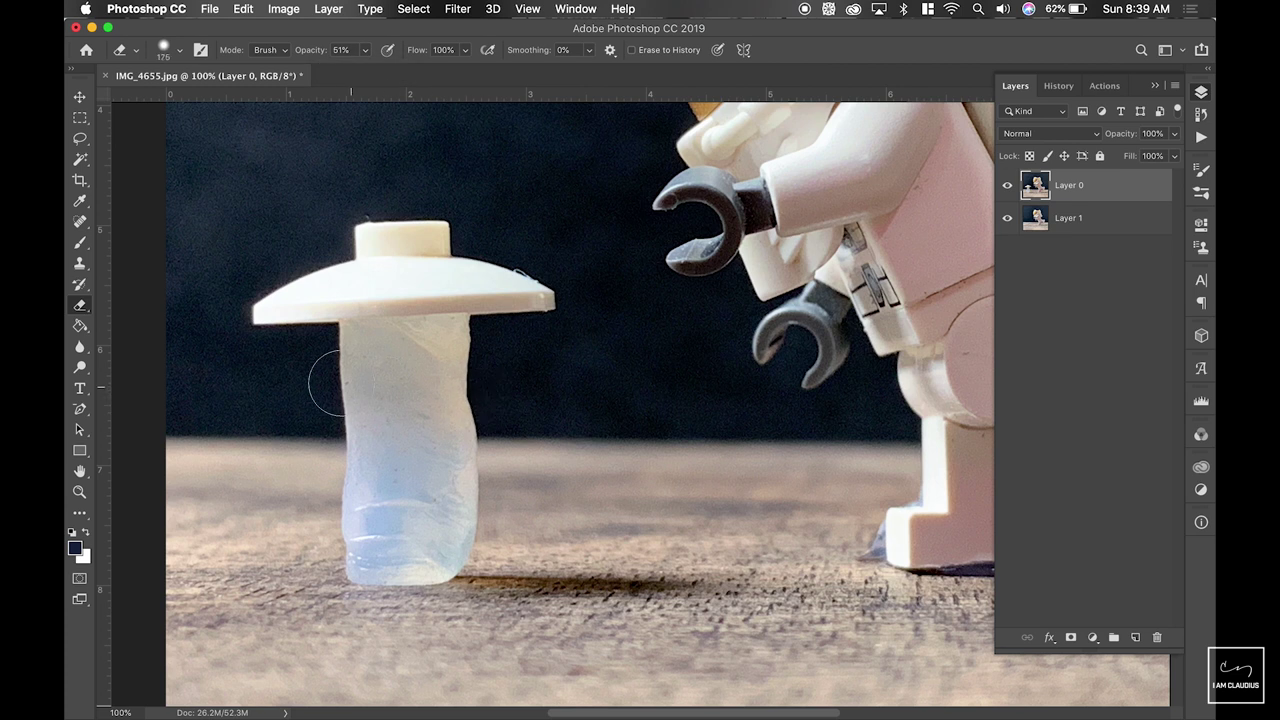
{"action": "mouse_move", "coordinate": [352, 380]}
{"action": "left_mouse_down"}
{"action": "mouse_move", "coordinate": [474, 378]}
{"action": "mouse_move", "coordinate": [359, 384]}
{"action": "mouse_move", "coordinate": [355, 408]}
{"action": "mouse_move", "coordinate": [465, 419]}
{"action": "mouse_move", "coordinate": [459, 430]}
{"action": "mouse_move", "coordinate": [356, 431]}
{"action": "mouse_move", "coordinate": [453, 468]}
{"action": "mouse_move", "coordinate": [325, 524]}
{"action": "mouse_move", "coordinate": [389, 550]}
{"action": "mouse_move", "coordinate": [457, 540]}
{"action": "mouse_move", "coordinate": [354, 472]}
{"action": "mouse_move", "coordinate": [360, 565]}
{"action": "left_mouse_up"}
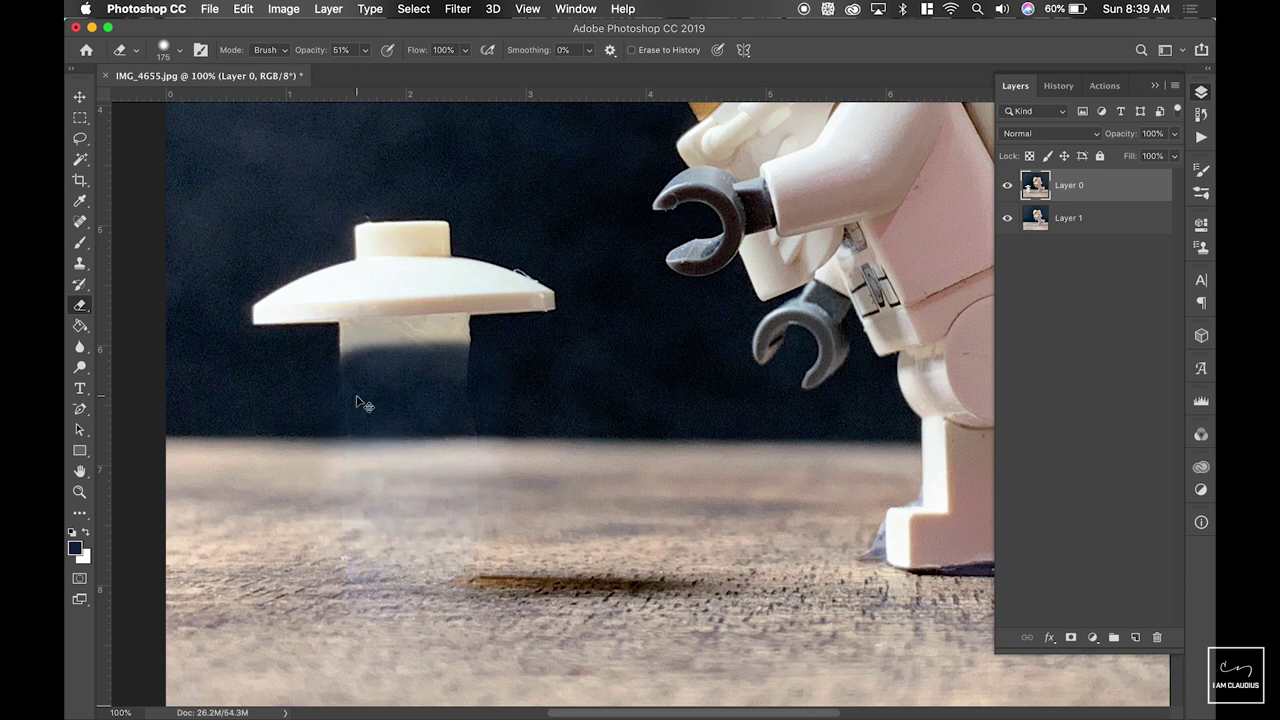
- Erase the left edge of the leftover support directly beneath the disc with a 45 px eraser
{"action": "scroll", "coordinate": [357, 400], "scroll_direction": "up", "scroll_amount": 5}
{"action": "scroll", "coordinate": [357, 400], "scroll_direction": "left", "scroll_amount": 3}
{"action": "scroll", "coordinate": [357, 400], "scroll_direction": "up", "scroll_amount": 1}
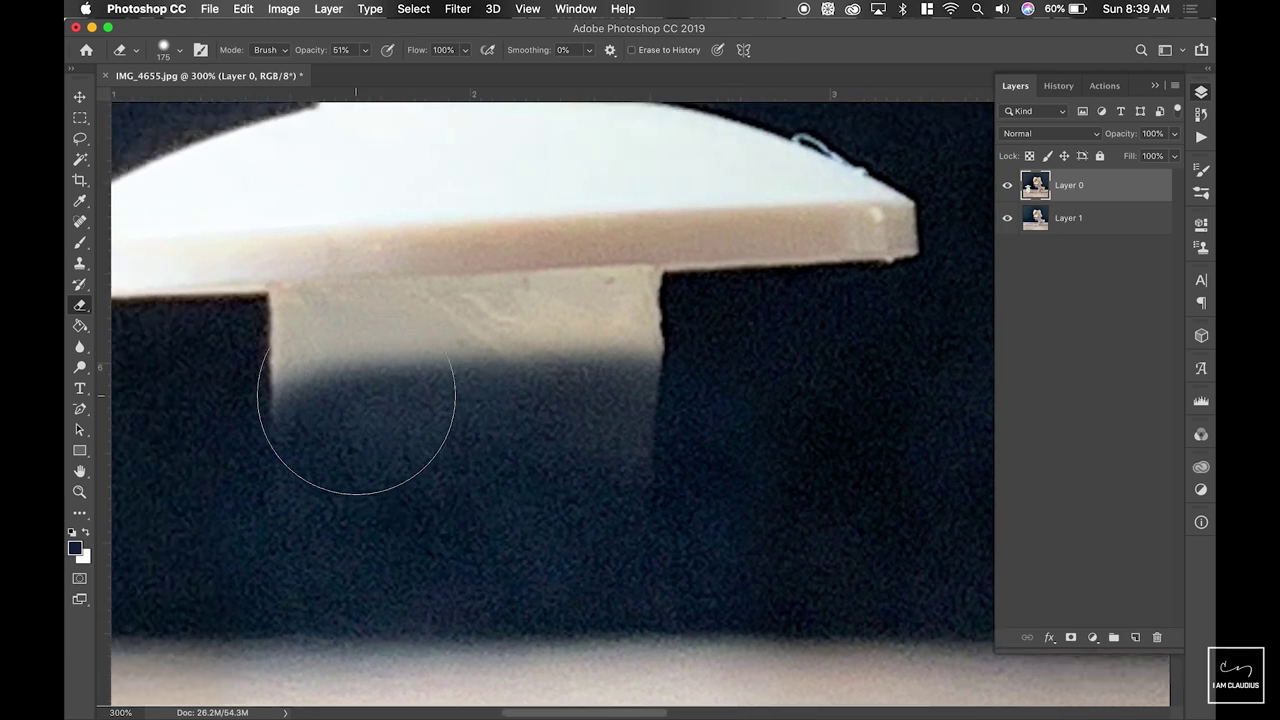
{"action": "key", "text": "bracketleft"}
{"action": "key", "text": "bracketleft"}
{"action": "key", "text": "bracketleft"}
{"action": "key", "text": "bracketleft"}
{"action": "key", "text": "bracketleft"}
{"action": "key", "text": "bracketleft"}
{"action": "key", "text": "bracketleft"}
{"action": "key", "text": "bracketleft"}
{"action": "key", "text": "bracketleft"}
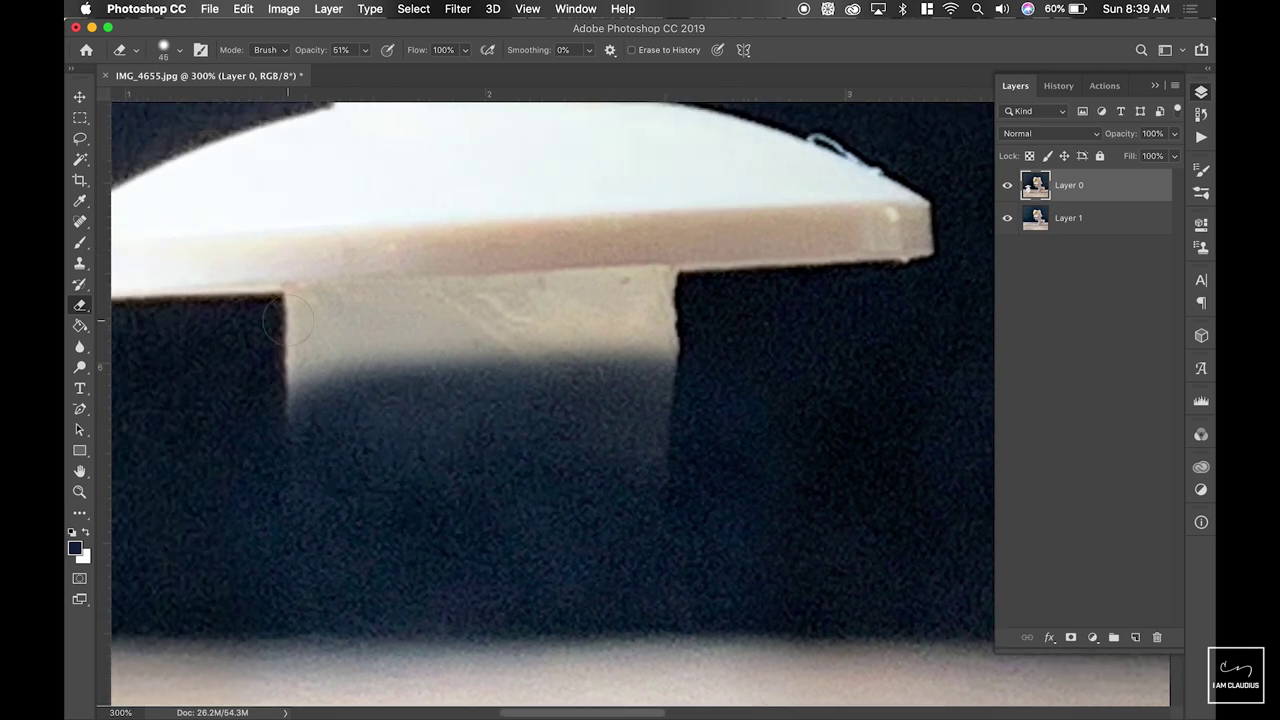
{"action": "mouse_move", "coordinate": [290, 322]}
{"action": "left_mouse_down"}
{"action": "mouse_move", "coordinate": [684, 305]}
{"action": "mouse_move", "coordinate": [264, 360]}
{"action": "mouse_move", "coordinate": [702, 353]}
{"action": "mouse_move", "coordinate": [307, 398]}
{"action": "left_mouse_up"}
- Erase the right side of the leftover support and the strip along the disc's underside, finishing with a 50 px eraser
{"action": "key", "text": "]"}
{"action": "key", "text": "]"}
{"action": "key", "text": "]"}
{"action": "key", "text": "]"}
{"action": "key", "text": "]"}
{"action": "key", "text": "]"}
{"action": "key", "text": "]"}
{"action": "mouse_move", "coordinate": [662, 380]}
{"action": "left_mouse_down"}
{"action": "mouse_move", "coordinate": [329, 376]}
{"action": "mouse_move", "coordinate": [686, 349]}
{"action": "left_mouse_up"}
{"action": "key", "text": "bracketleft"}
{"action": "key", "text": "bracketleft"}
{"action": "key", "text": "bracketleft"}
{"action": "key", "text": "bracketleft"}
{"action": "key", "text": "bracketleft"}
{"action": "key", "text": "bracketleft"}
{"action": "mouse_move", "coordinate": [463, 371]}
{"action": "left_mouse_down"}
{"action": "mouse_move", "coordinate": [286, 324]}
{"action": "mouse_move", "coordinate": [679, 302]}
{"action": "mouse_move", "coordinate": [285, 325]}
{"action": "left_mouse_up"}
- Toggle the visibility of Layer 0 and Layer 1 in turn to inspect the erased area
{"action": "key", "text": "super+minus"}
{"action": "key", "text": "super+minus"}
{"action": "key", "text": "super+minus"}
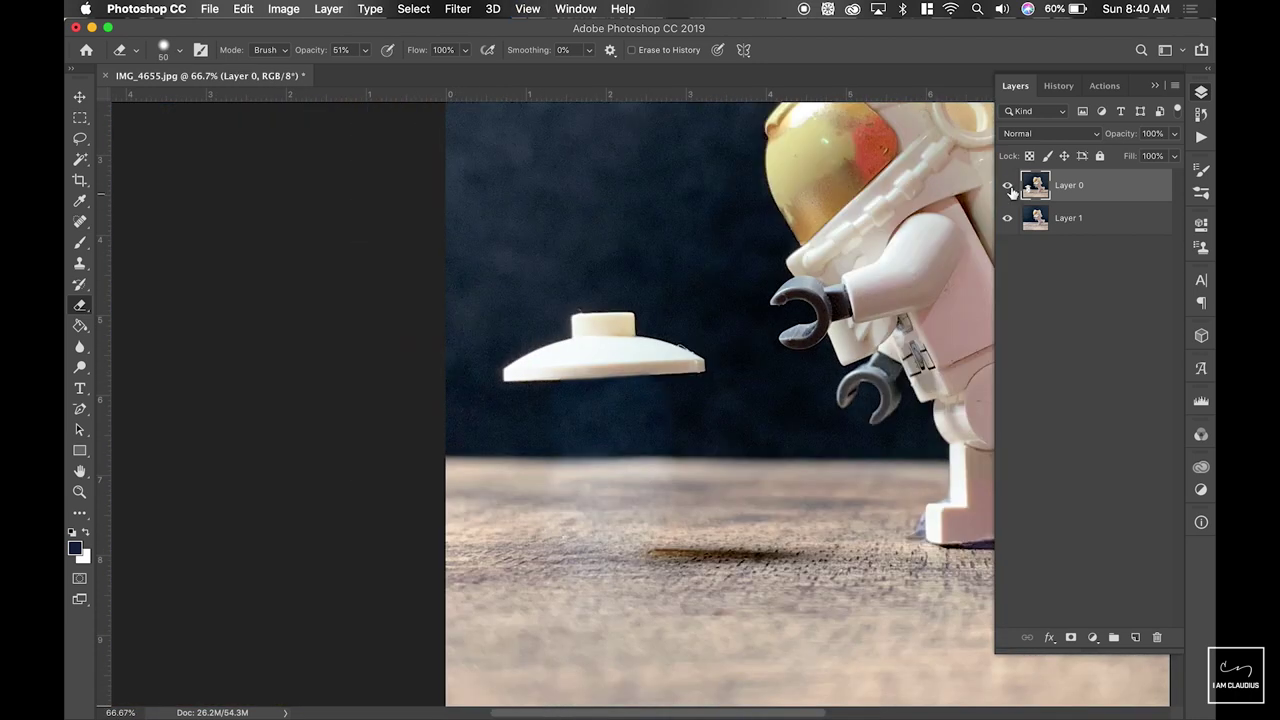
{"action": "left_click", "coordinate": [1008, 188]}
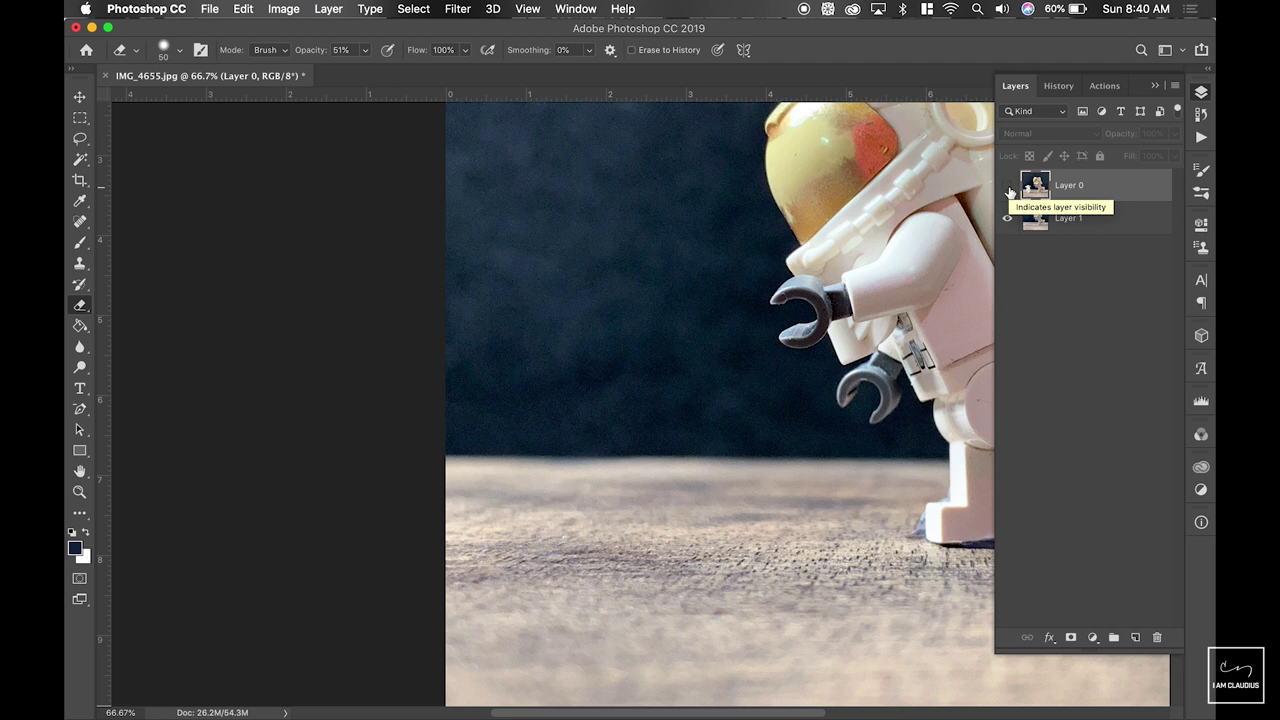
{"action": "left_click", "coordinate": [1008, 188]}
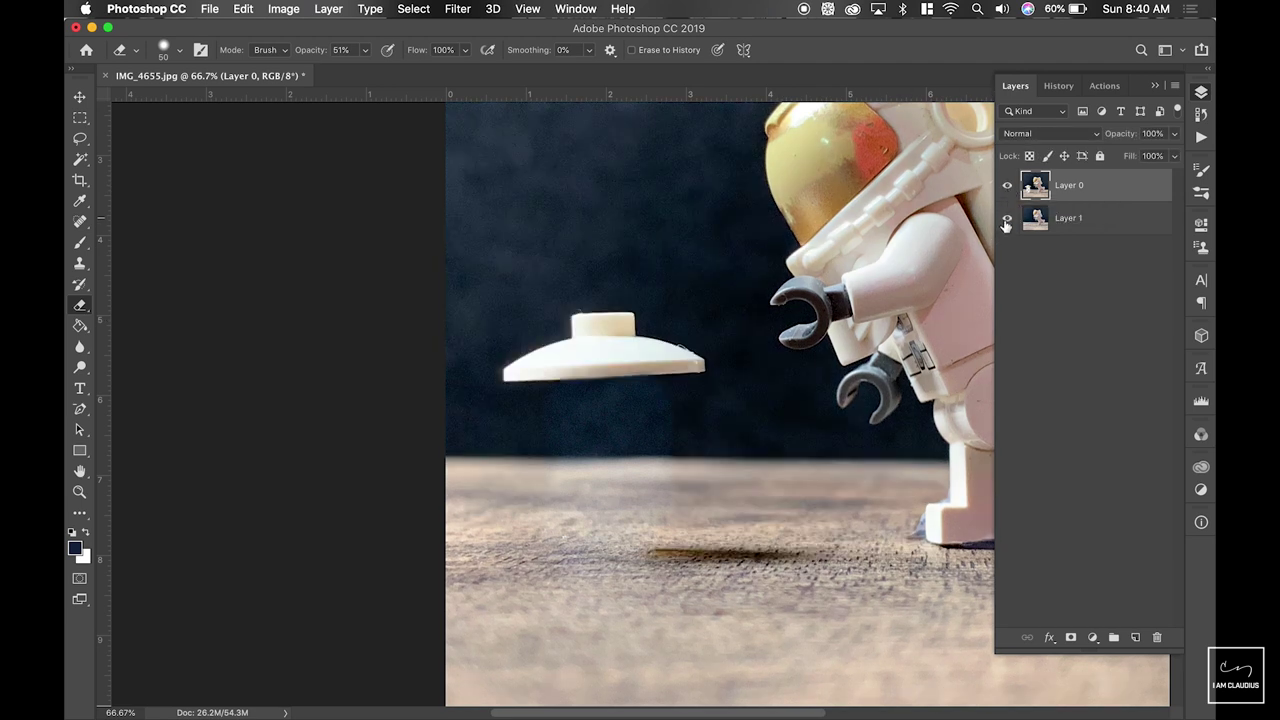
{"action": "left_click", "coordinate": [1007, 219]}
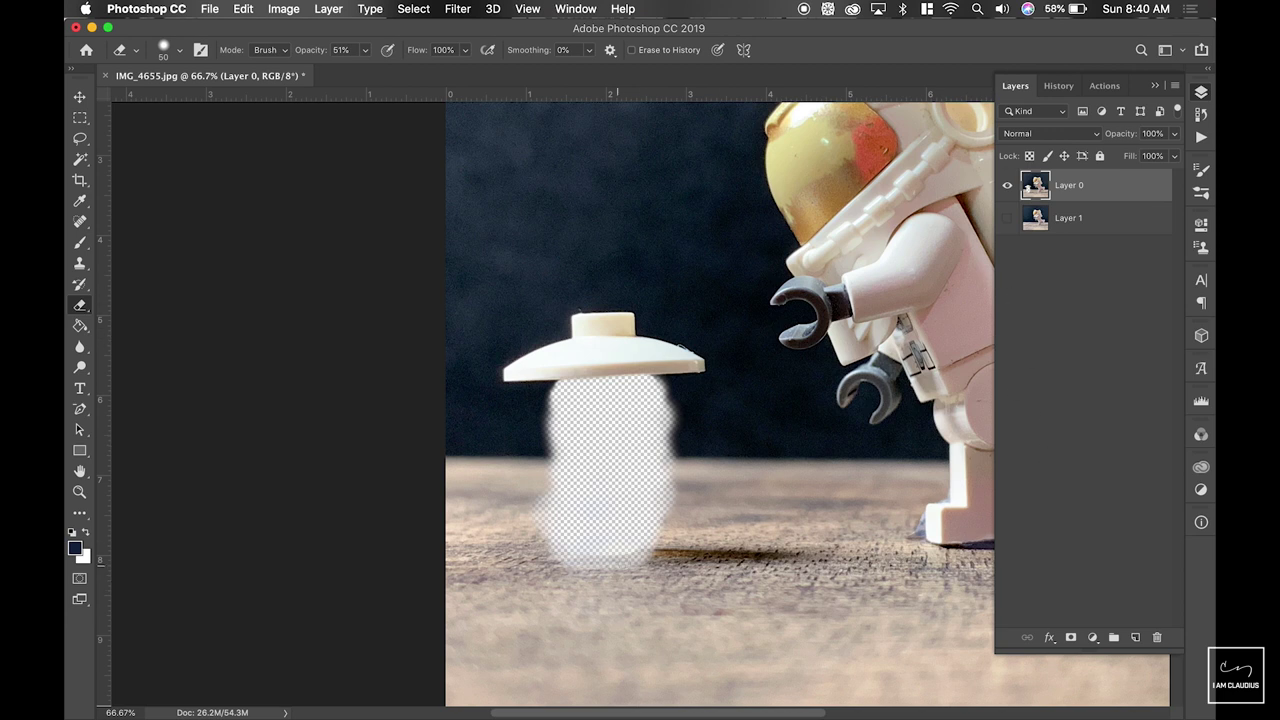
{"action": "left_click", "coordinate": [1008, 219]}
- Enlarge the eraser brush to 100 px
{"action": "key", "text": "bracketright"}
{"action": "key", "text": "bracketright"}
{"action": "key", "text": "bracketright"}
{"action": "key", "text": "bracketright"}
{"action": "key", "text": "bracketright"}
- Clone wood surface over the adhesive behind the astronaut's heel and in front of the toe, using a 15 px Clone Stamp at 54% opacity
{"action": "scroll", "coordinate": [641, 511], "scroll_direction": "right", "scroll_amount": 10}
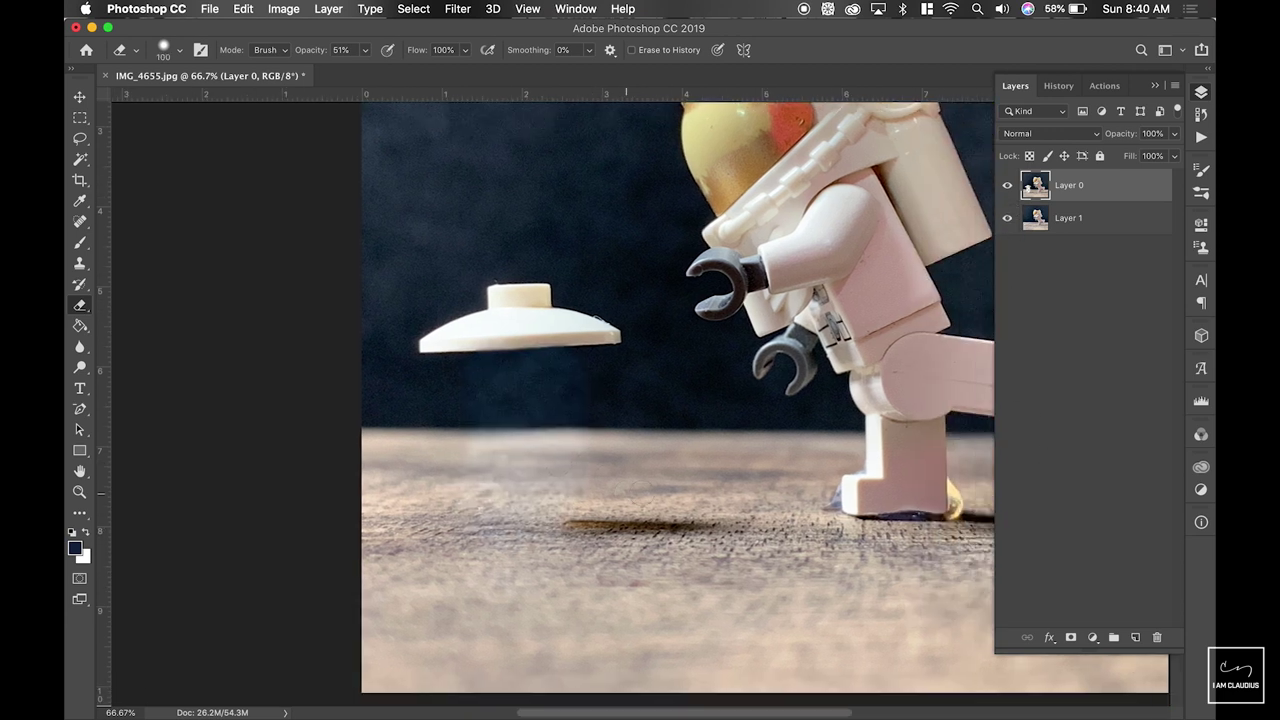
{"action": "scroll", "coordinate": [641, 511], "scroll_direction": "down", "scroll_amount": 4}
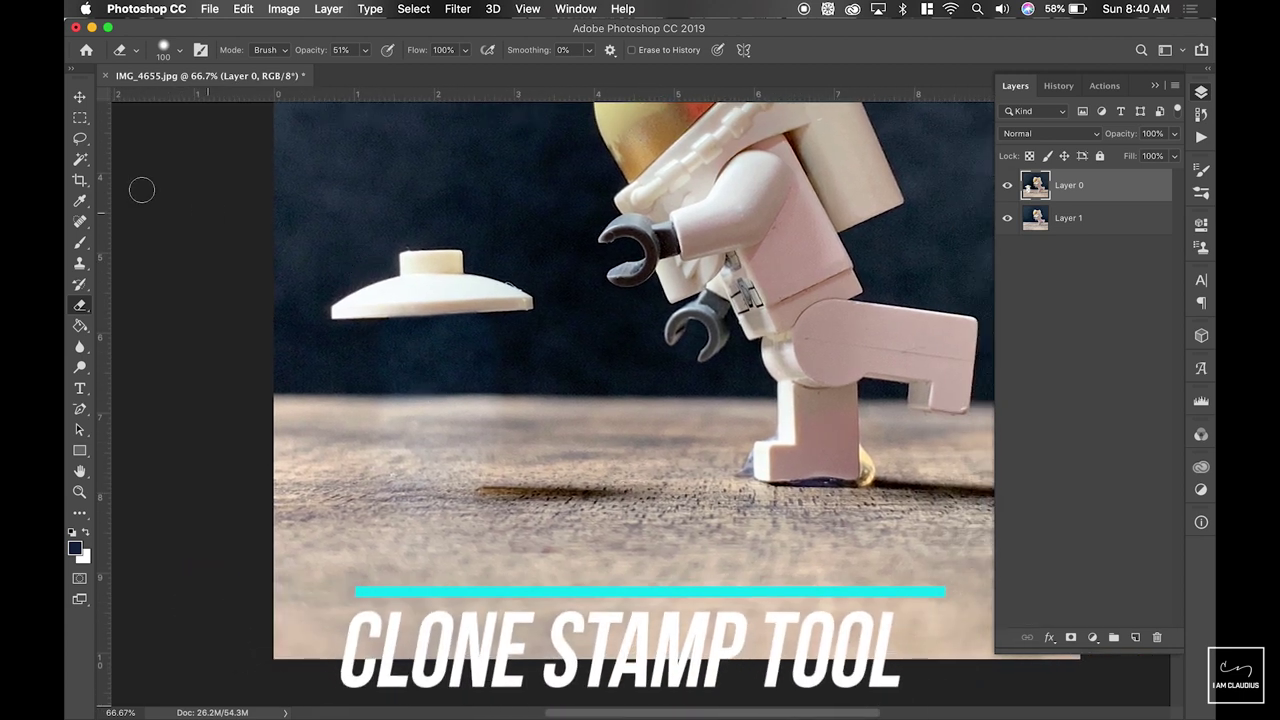
{"action": "left_click", "coordinate": [82, 265]}
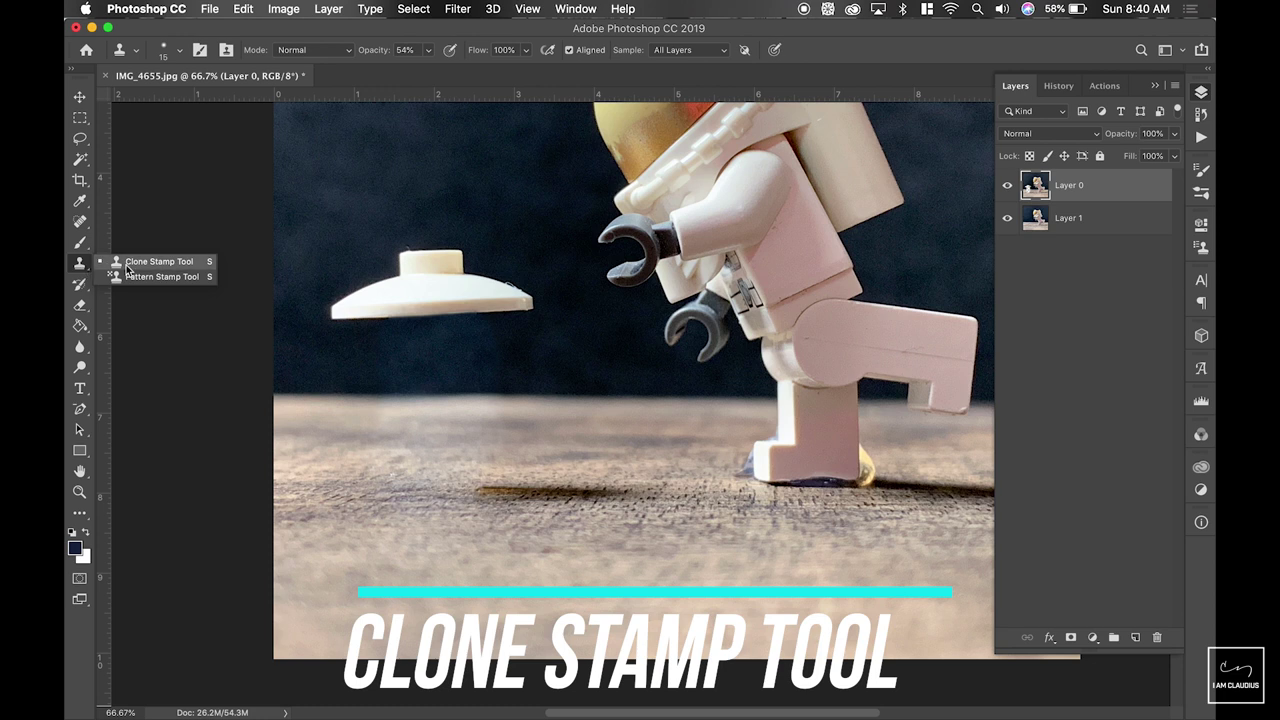
{"action": "left_click", "coordinate": [125, 263]}
{"action": "scroll", "coordinate": [493, 376], "scroll_direction": "right", "scroll_amount": 8}
{"action": "scroll", "coordinate": [492, 375], "scroll_direction": "right", "scroll_amount": 6}
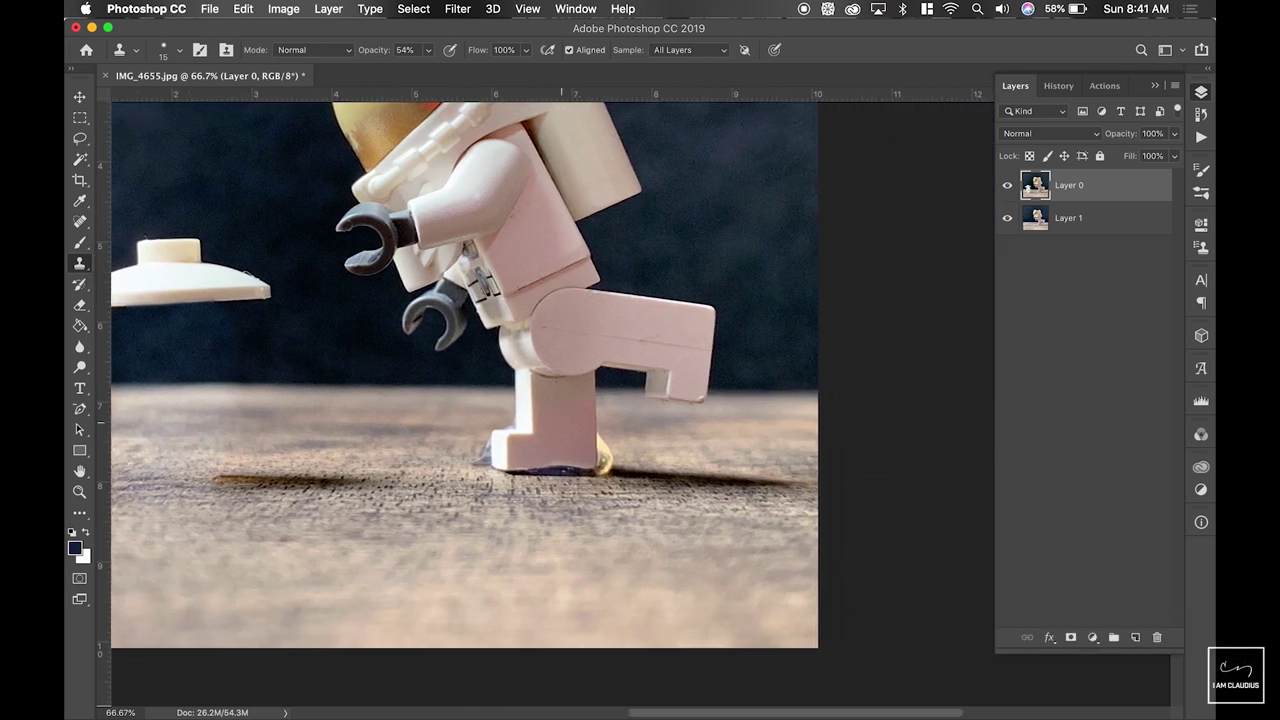
{"action": "key", "text": "super+equal"}
{"action": "key", "text": "super+equal"}
{"action": "key", "text": "super+equal"}
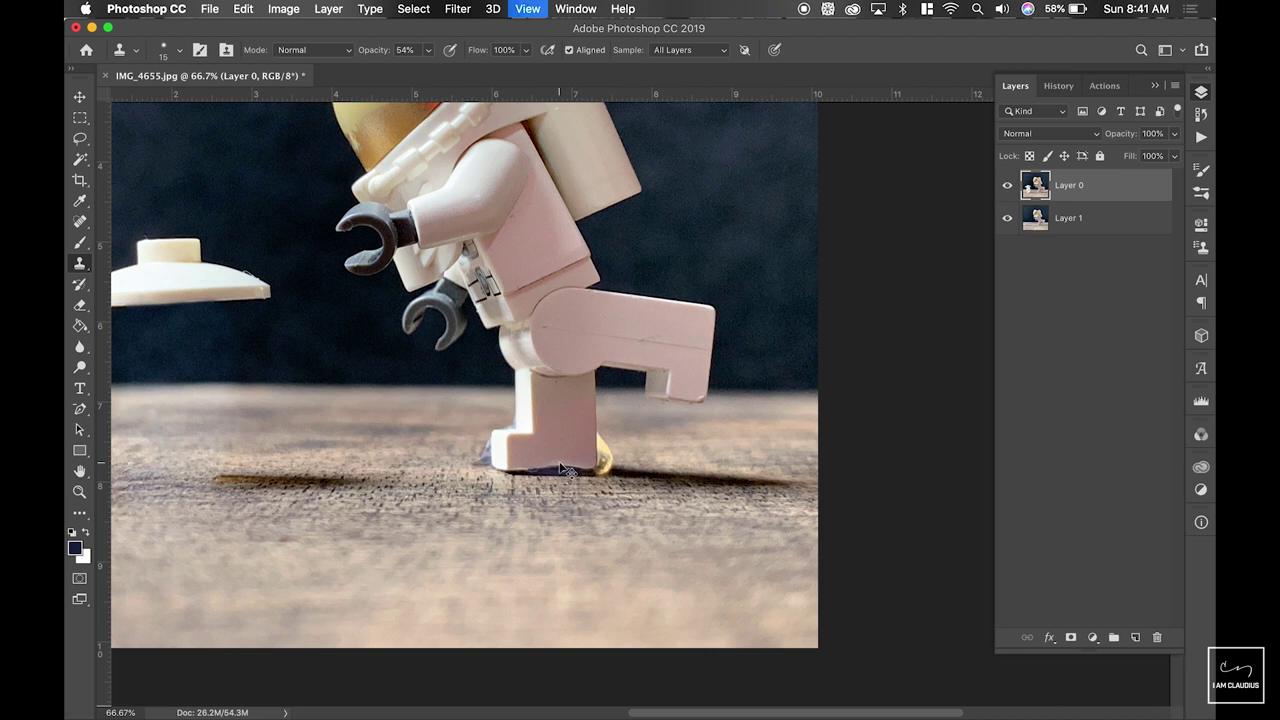
{"action": "scroll", "coordinate": [683, 392], "scroll_direction": "down", "scroll_amount": 4}
{"action": "scroll", "coordinate": [683, 392], "scroll_direction": "left", "scroll_amount": 5}
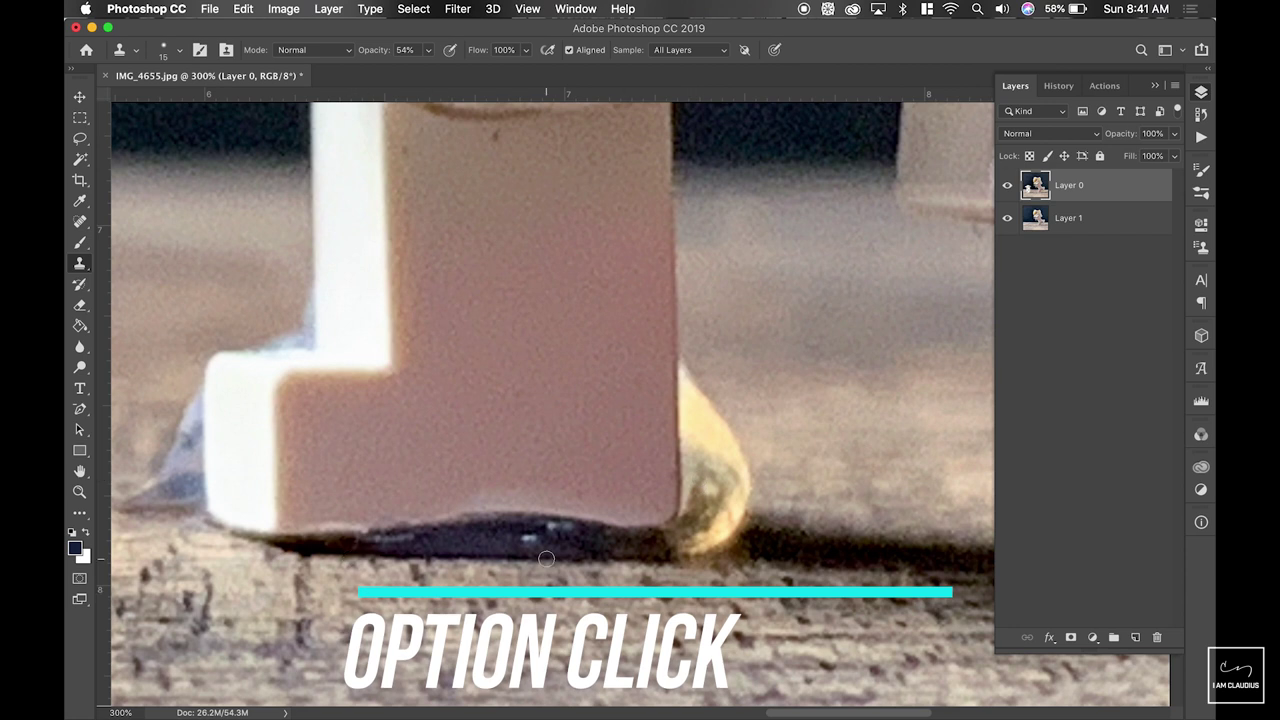
{"action": "scroll", "coordinate": [822, 398], "scroll_direction": "left", "scroll_amount": 3}
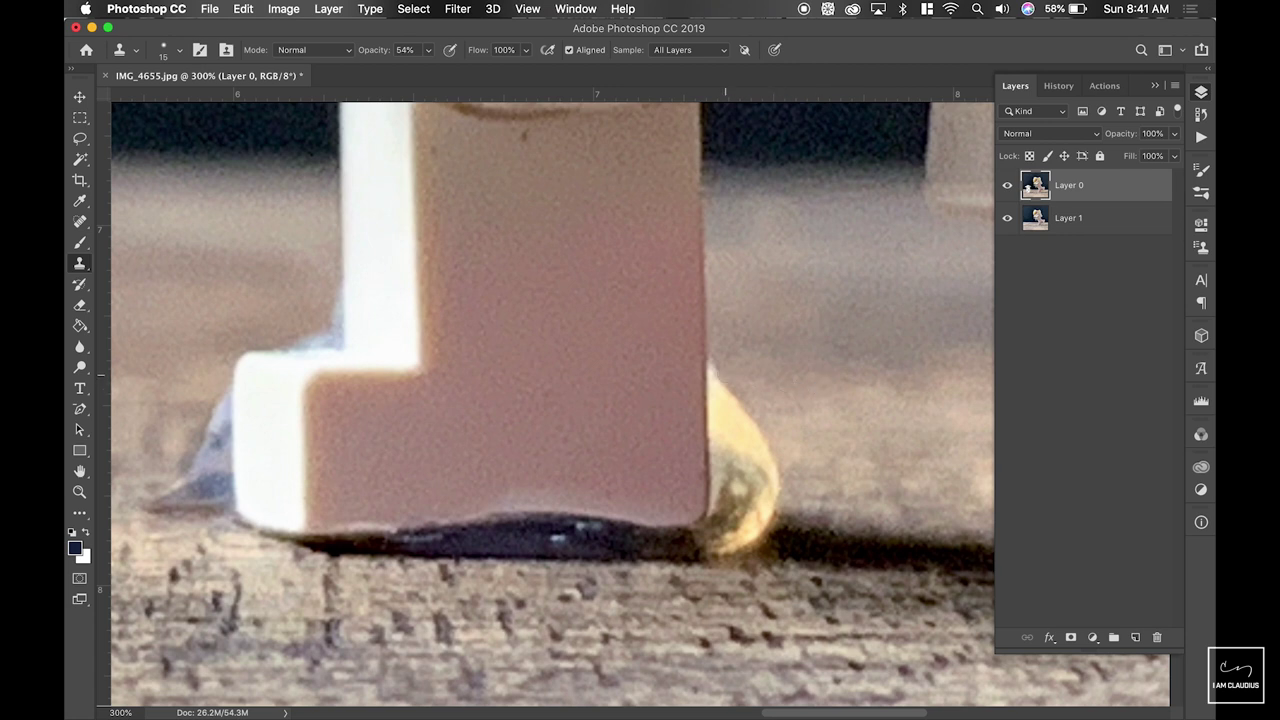
{"action": "mouse_move", "coordinate": [714, 366]}
{"action": "left_mouse_down"}
{"action": "mouse_move", "coordinate": [720, 428]}
{"action": "mouse_move", "coordinate": [737, 446]}
{"action": "mouse_move", "coordinate": [716, 388]}
{"action": "mouse_move", "coordinate": [718, 434]}
{"action": "mouse_move", "coordinate": [762, 455]}
{"action": "mouse_move", "coordinate": [768, 498]}
{"action": "left_mouse_up"}
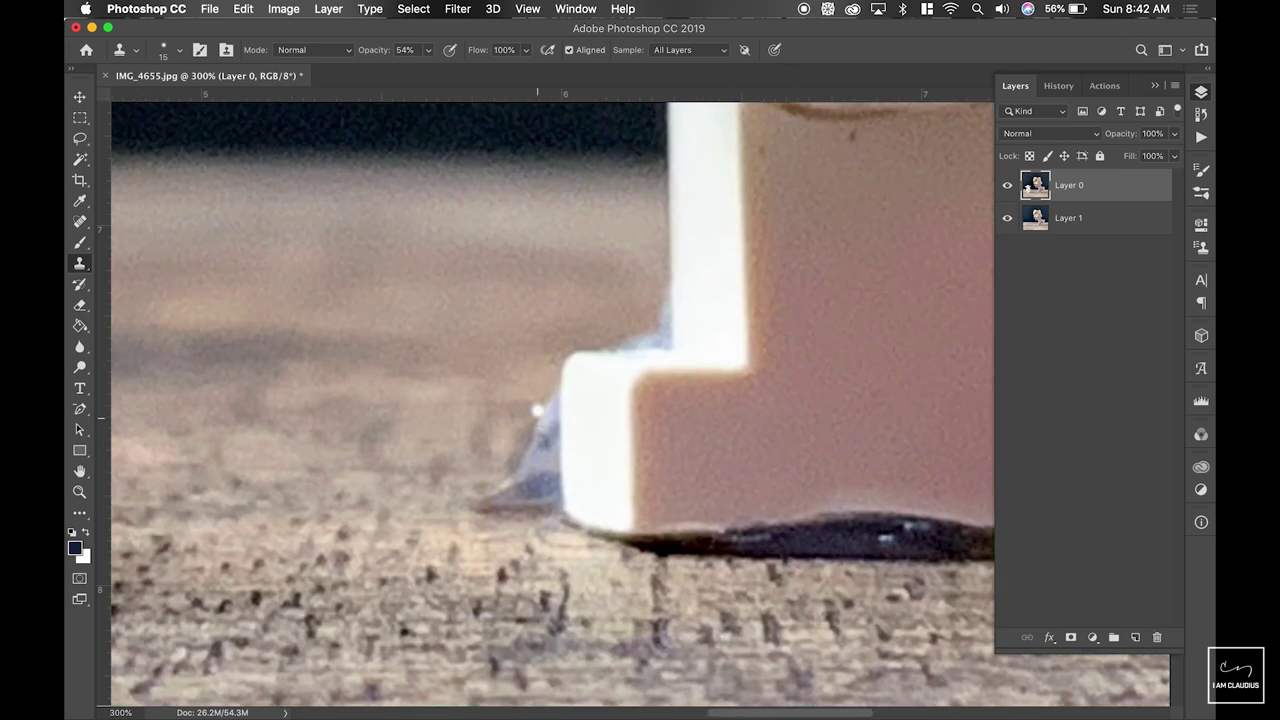
{"action": "mouse_move", "coordinate": [442, 478]}
{"action": "left_mouse_down"}
{"action": "mouse_move", "coordinate": [457, 443]}
{"action": "mouse_move", "coordinate": [489, 360]}
{"action": "mouse_move", "coordinate": [552, 390]}
{"action": "left_mouse_up"}
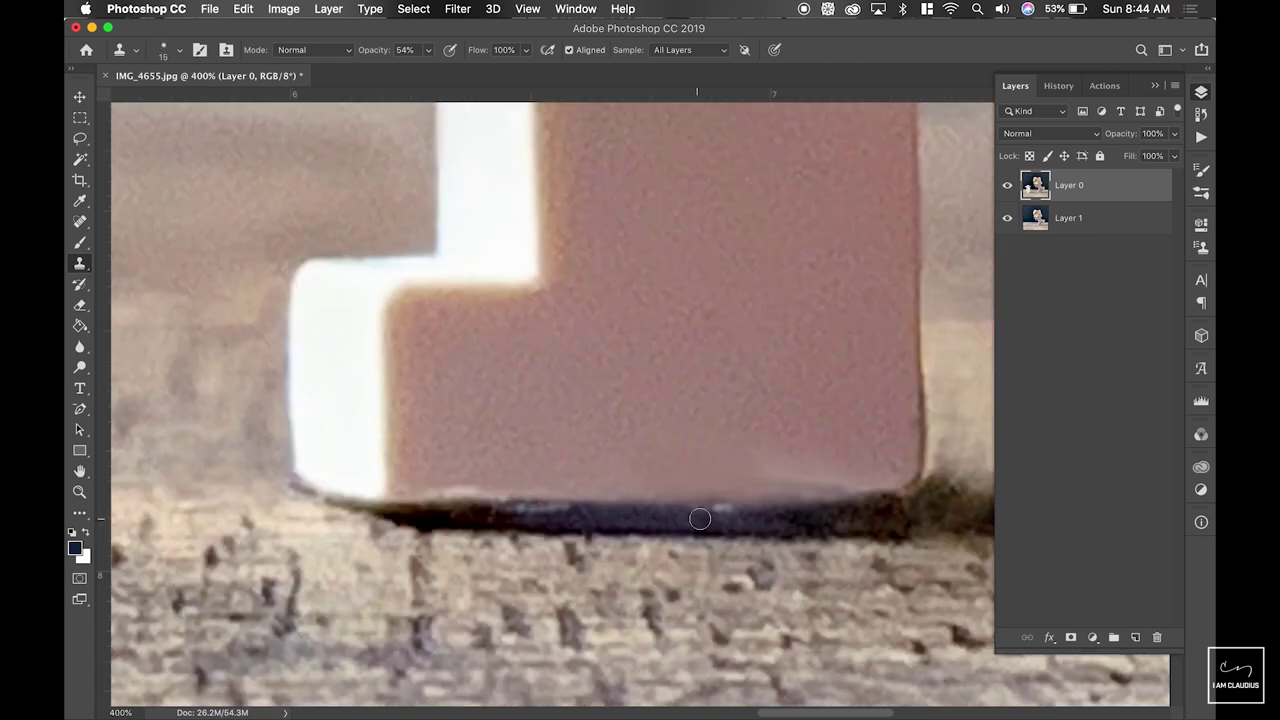
- Clone dark shadow over the light reflections in the gap beneath the astronaut's foot
{"action": "left_click", "coordinate": [712, 512]}
{"action": "left_click_drag", "start_coordinate": [708, 510], "coordinate": [583, 511]}
{"action": "key", "text": "super+minus"}
{"action": "key", "text": "super+minus"}
{"action": "key", "text": "super+minus"}
{"action": "key", "text": "super+minus"}
{"action": "key", "text": "super+plus"}
{"action": "key", "text": "super+plus"}
{"action": "key", "text": "super+plus"}
{"action": "key", "text": "super+plus"}
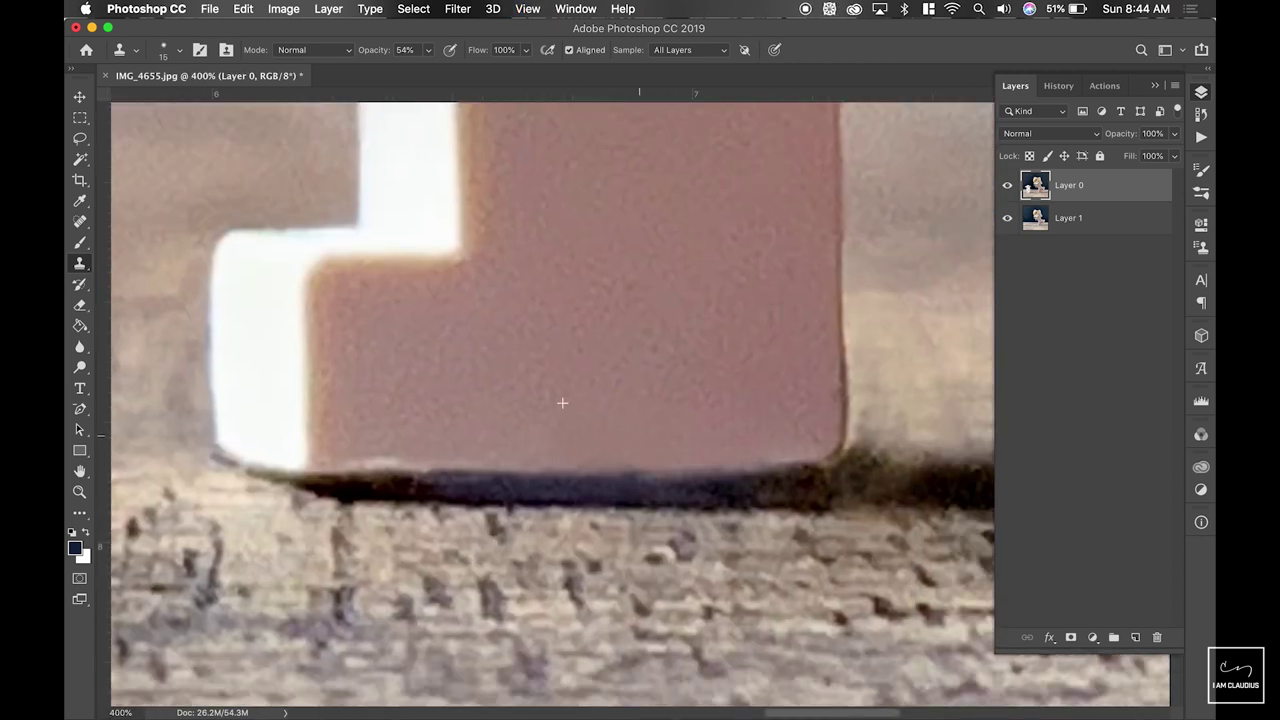
- Examine the whole retouched image and the area around the floating disc and its shadow
{"action": "key", "text": "super+0"}
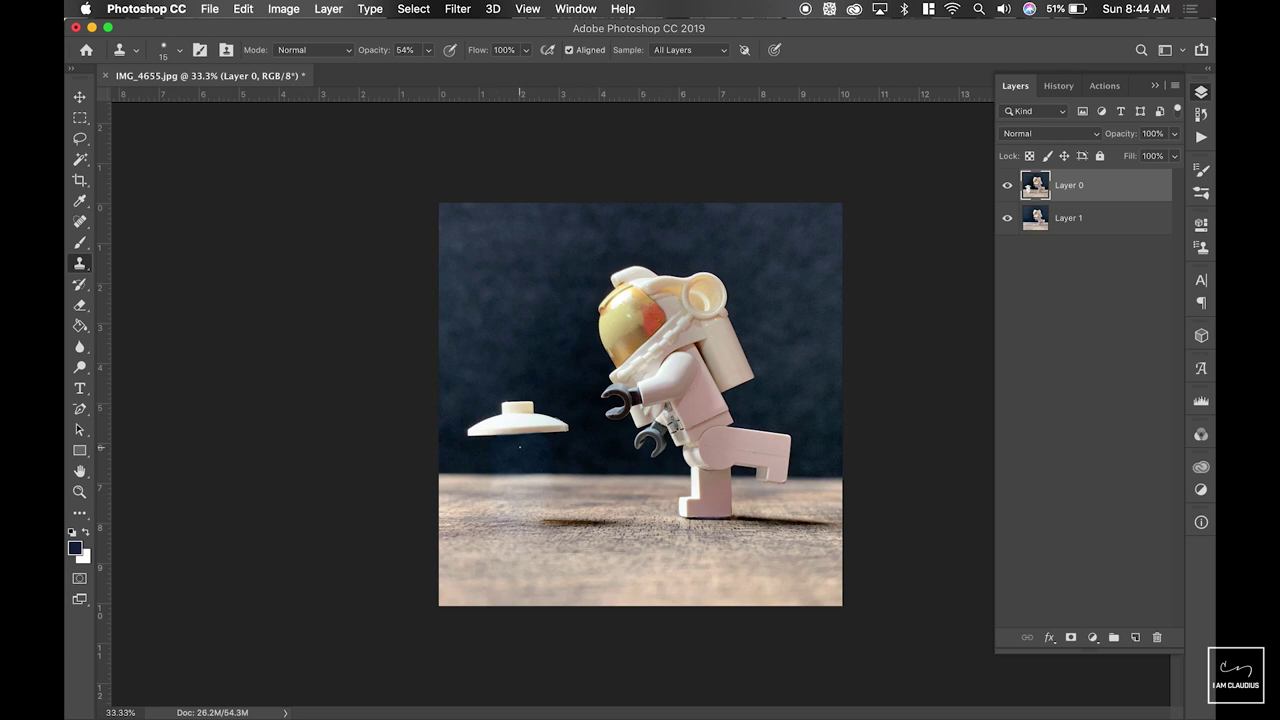
{"action": "key", "text": "super+minus"}
{"action": "key", "text": "super+plus"}
{"action": "key", "text": "super+plus"}
{"action": "key", "text": "super+plus"}
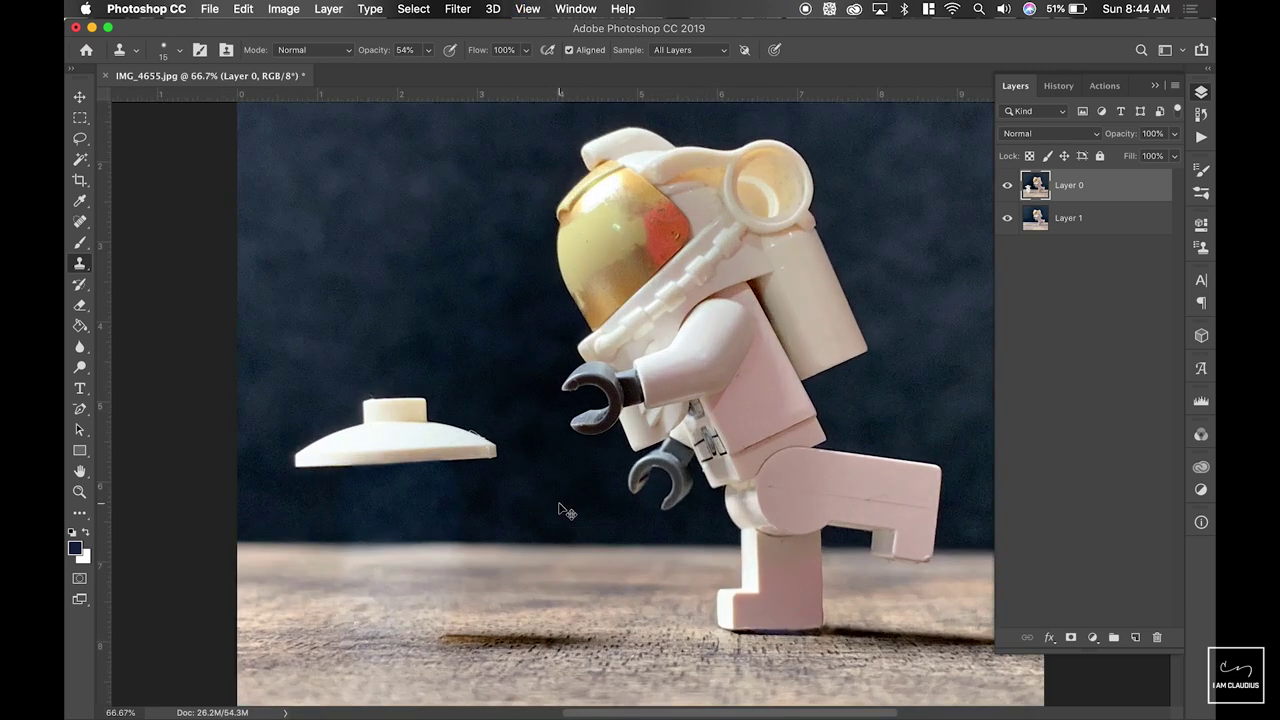
{"action": "scroll", "coordinate": [557, 503], "scroll_direction": "down", "scroll_amount": 2}
{"action": "scroll", "coordinate": [557, 503], "scroll_direction": "left", "scroll_amount": 2}
{"action": "scroll", "coordinate": [557, 503], "scroll_direction": "down", "scroll_amount": 1}
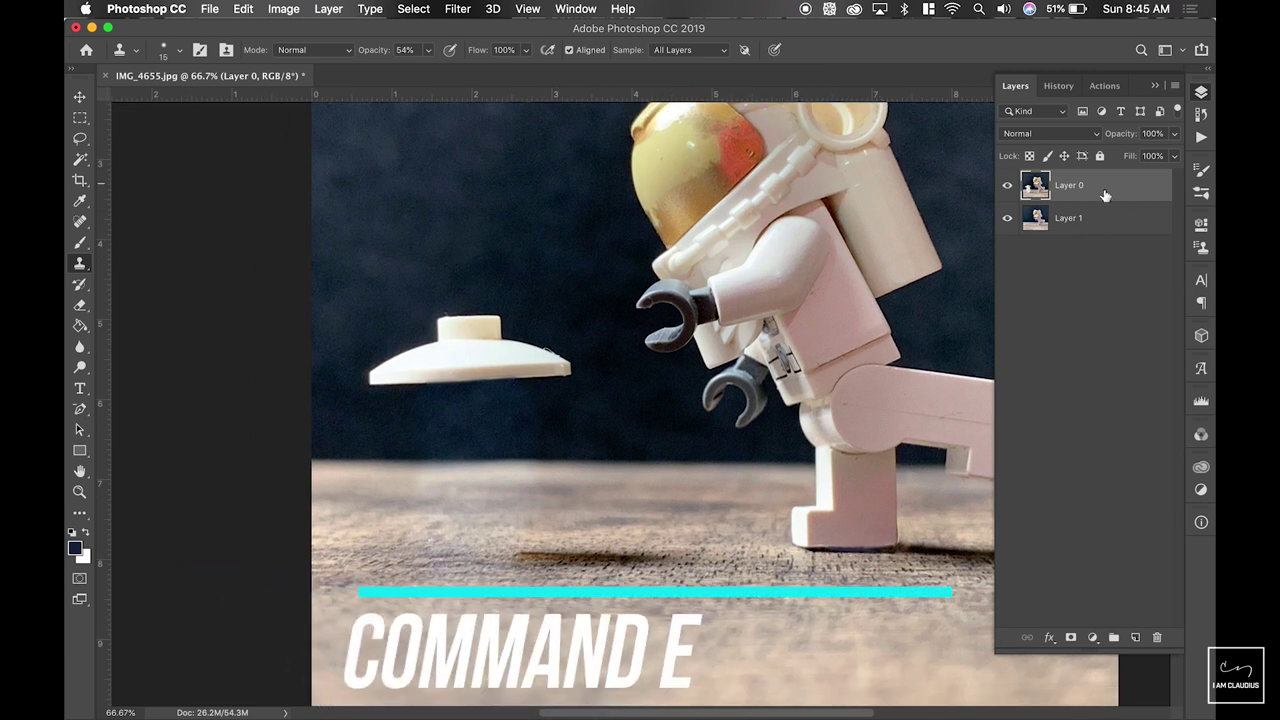
- Merge the astronaut photo Layer 0 down into Layer 1
{"action": "key", "text": "super+e"}
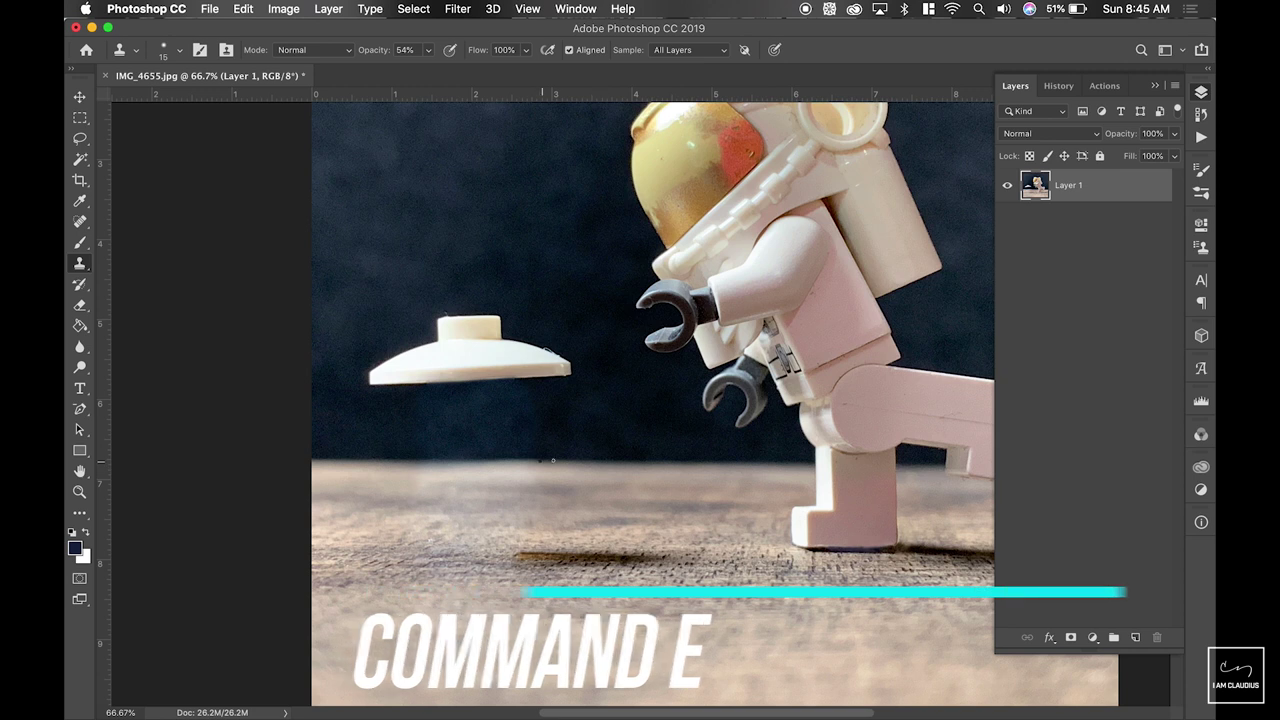
- Extend and soften the blunt left end of the disc's shadow on the wood with a 30 px Clone Stamp
{"action": "key", "text": "super+plus"}
{"action": "key", "text": "super+plus"}
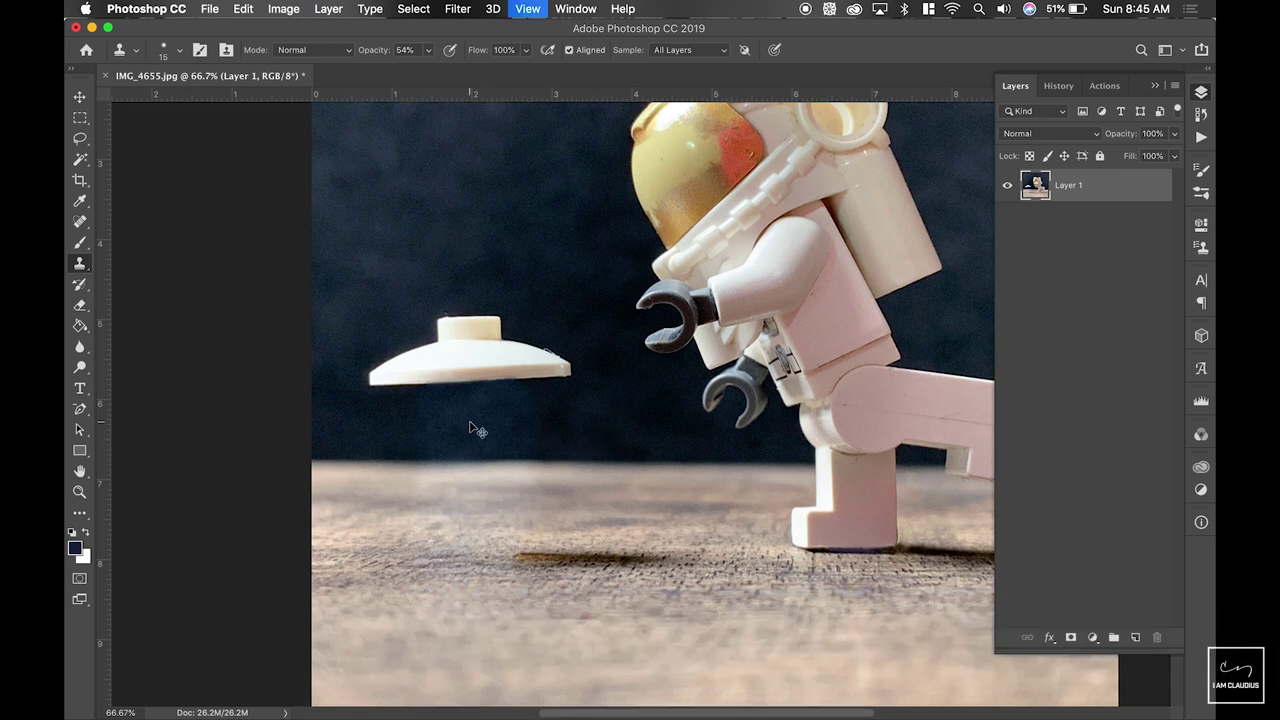
{"action": "scroll", "coordinate": [471, 425], "scroll_direction": "down", "scroll_amount": 5}
{"action": "scroll", "coordinate": [471, 425], "scroll_direction": "left", "scroll_amount": 3}
{"action": "key", "text": "super+minus"}
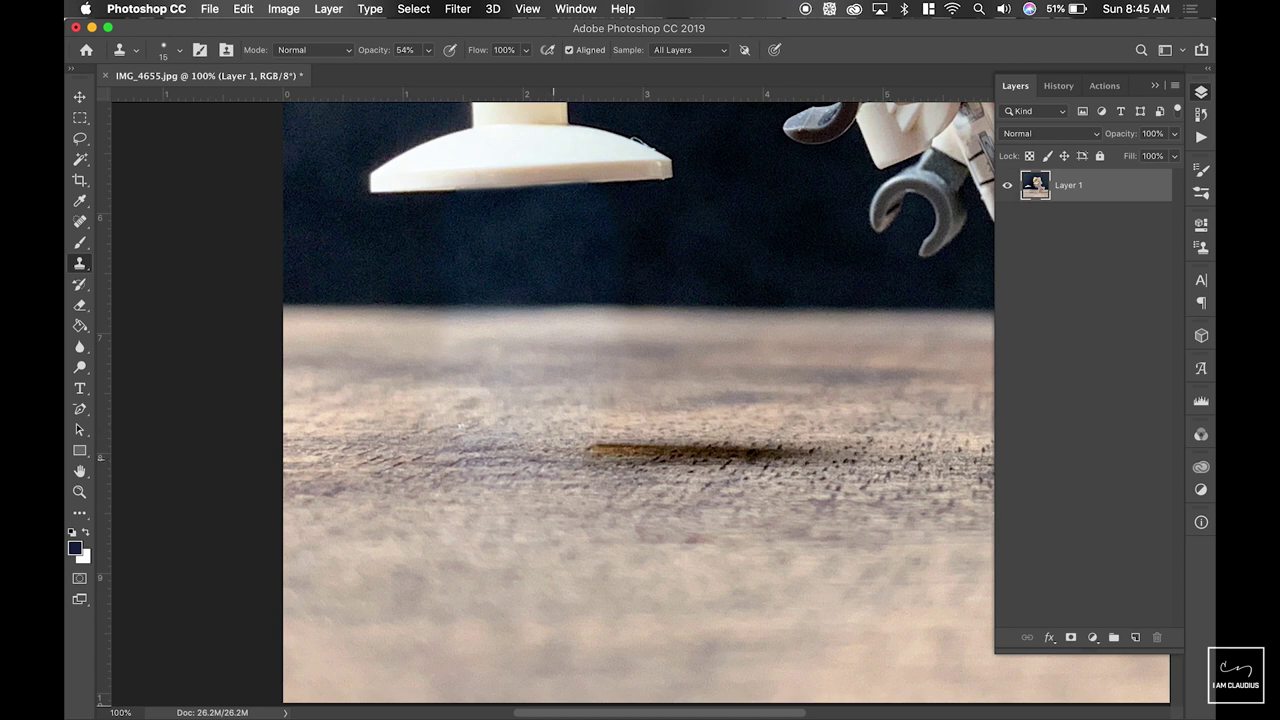
{"action": "key", "text": "bracketright"}
{"action": "key", "text": "bracketright"}
{"action": "mouse_move", "coordinate": [583, 450]}
{"action": "left_mouse_down"}
{"action": "mouse_move", "coordinate": [534, 456]}
{"action": "mouse_move", "coordinate": [643, 453]}
{"action": "mouse_move", "coordinate": [478, 454]}
{"action": "mouse_move", "coordinate": [625, 457]}
{"action": "mouse_move", "coordinate": [489, 452]}
{"action": "mouse_move", "coordinate": [561, 457]}
{"action": "left_mouse_up"}
{"action": "left_click", "coordinate": [477, 454]}
{"action": "key", "text": "super+minus"}
{"action": "key", "text": "super+minus"}
{"action": "key", "text": "super+minus"}
{"action": "key", "text": "super+minus"}
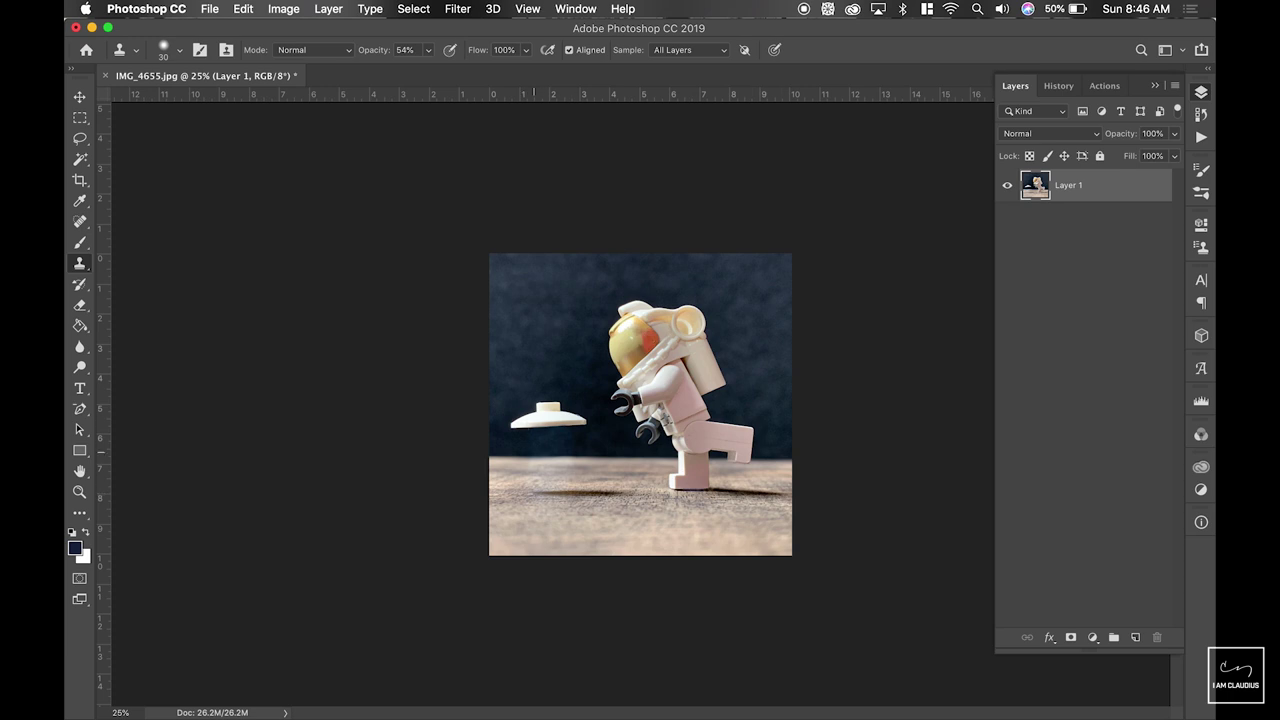
- Clone clean wood over the pale patch on the table below the disc, using a 125 px Clone Stamp
{"action": "key", "text": "super+plus"}
{"action": "key", "text": "super+plus"}
{"action": "key", "text": "super+plus"}
{"action": "key", "text": "super+plus"}
{"action": "key", "text": "bracketright"}
{"action": "key", "text": "bracketright"}
{"action": "key", "text": "bracketright"}
{"action": "key", "text": "bracketright"}
{"action": "key", "text": "bracketright"}
{"action": "key", "text": "bracketright"}
{"action": "key", "text": "bracketright"}
{"action": "key", "text": "bracketright"}
{"action": "key", "text": "bracketright"}
{"action": "key", "text": "bracketright"}
{"action": "left_click", "coordinate": [460, 506]}
{"action": "left_click", "coordinate": [326, 471], "text": "alt"}
{"action": "left_click", "coordinate": [394, 474]}
{"action": "left_click", "coordinate": [329, 452], "text": "alt"}
{"action": "left_click", "coordinate": [416, 450]}
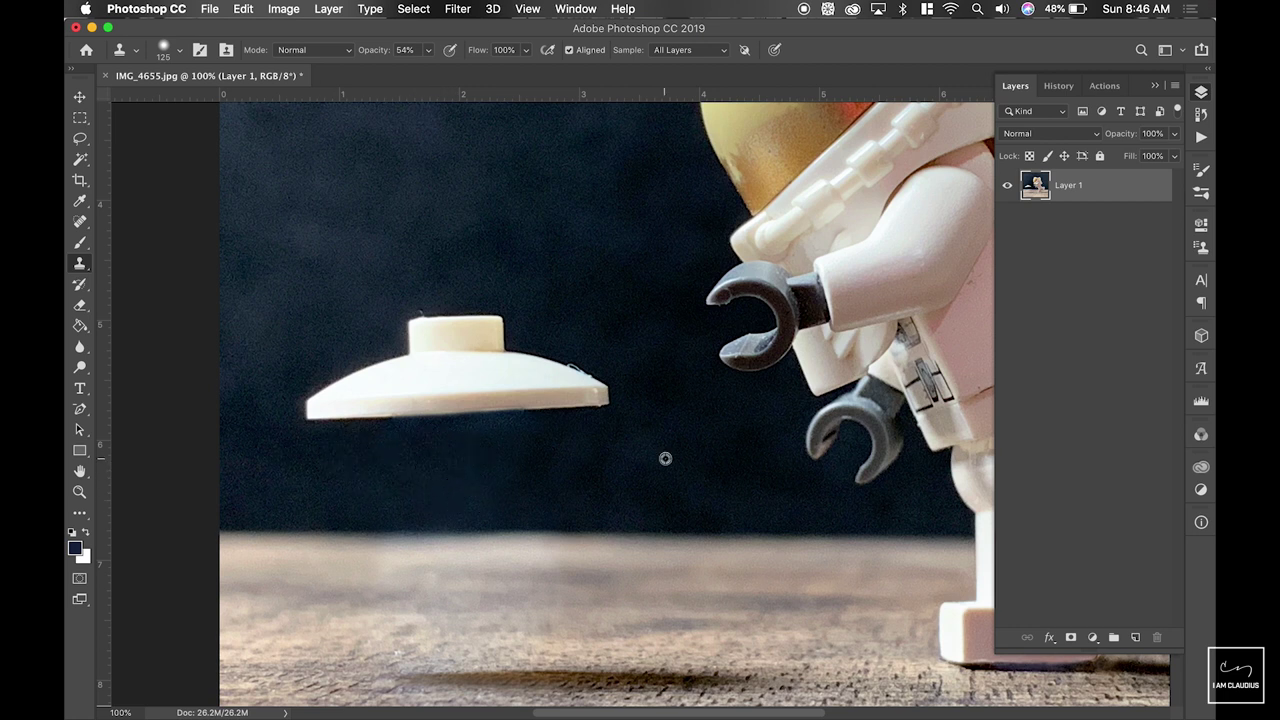
{"action": "key", "text": "super+minus"}
{"action": "key", "text": "super+minus"}
{"action": "key", "text": "super+minus"}
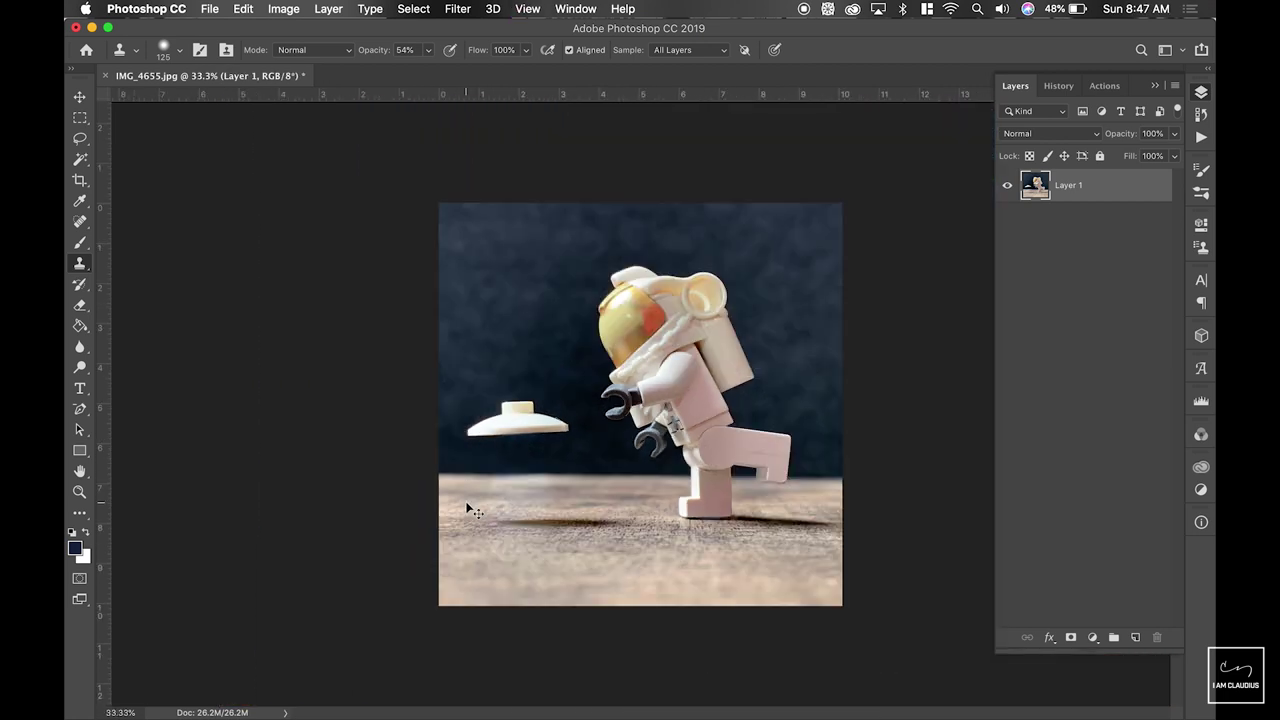
- Clone wood texture along the table's far edge and between the disc and its shadow to even out the blotches
{"action": "key", "text": "super+equal"}
{"action": "key", "text": "super+equal"}
{"action": "key", "text": "super+equal"}
{"action": "left_click", "coordinate": [606, 401], "text": "alt"}
{"action": "left_click_drag", "start_coordinate": [505, 410], "coordinate": [470, 460]}
{"action": "left_click", "coordinate": [333, 488], "text": "alt"}
{"action": "left_click", "coordinate": [404, 478]}
{"action": "left_click", "coordinate": [379, 401], "text": "alt"}
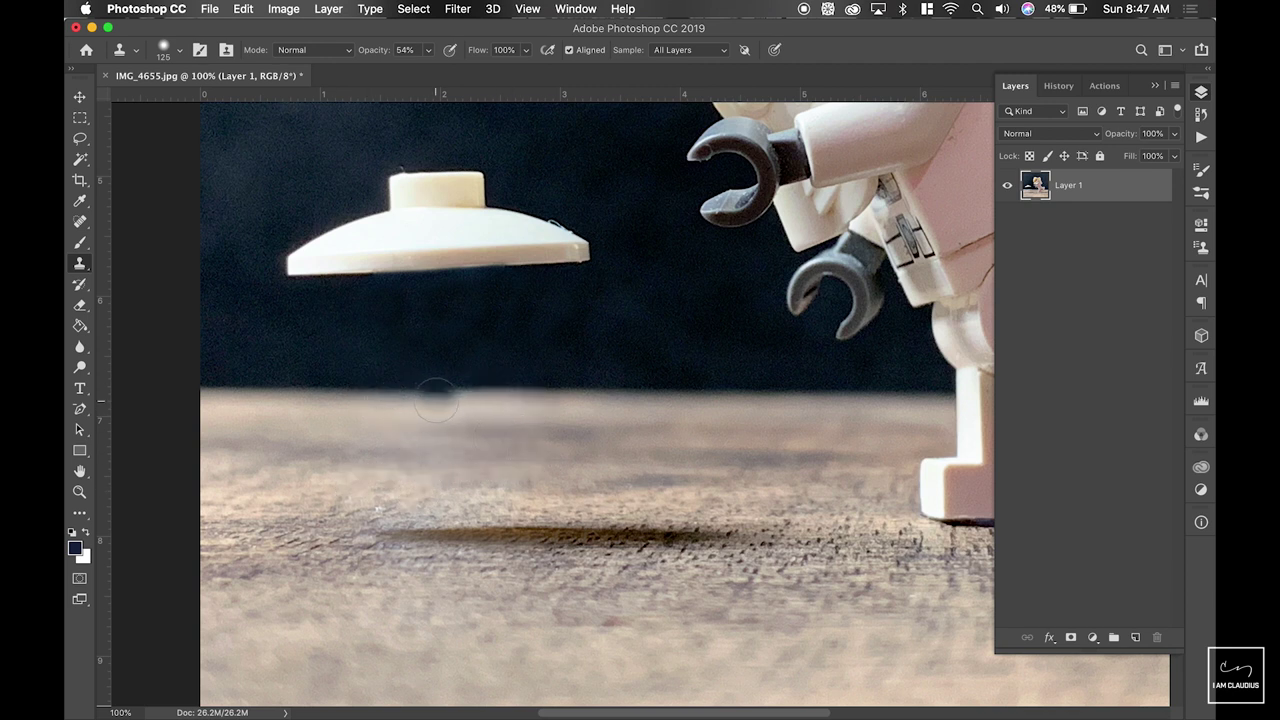
- Examine the retouched tabletop, the disc's shadow and the whole composition at several magnifications
{"action": "key", "text": "super+minus"}
{"action": "key", "text": "super+minus"}
{"action": "key", "text": "super+minus"}
{"action": "key", "text": "super+equal"}
{"action": "key", "text": "super+equal"}
{"action": "key", "text": "super+equal"}
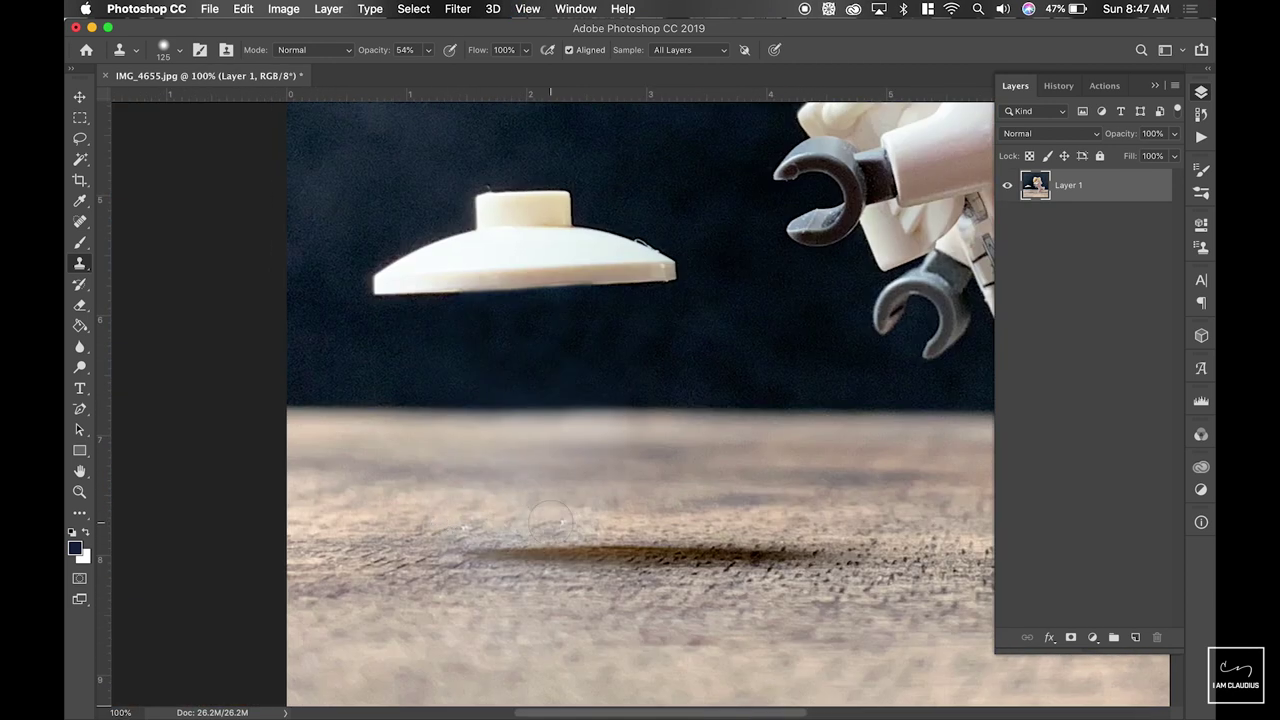
{"action": "key", "text": "super+minus"}
{"action": "key", "text": "super+minus"}
{"action": "key", "text": "super+minus"}
{"action": "key", "text": "super+equal"}
{"action": "key", "text": "super+equal"}
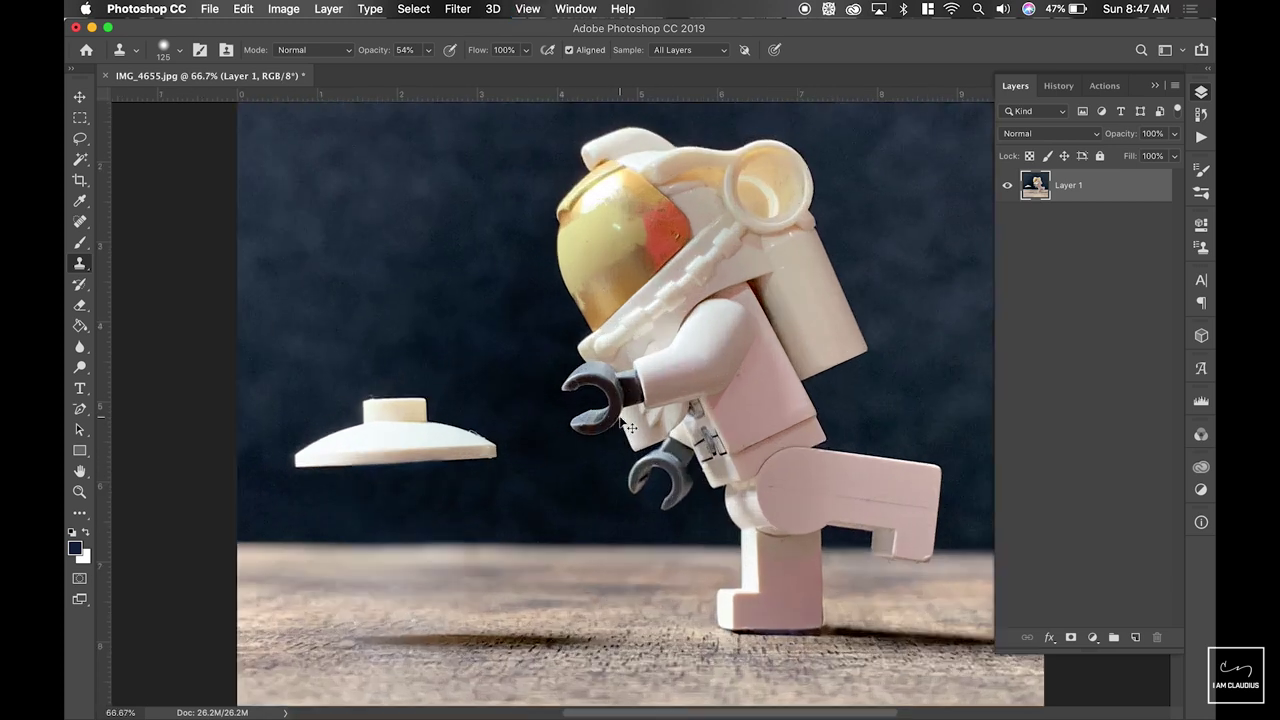
- Clean up the blurry lower rim of the floating disc by cloning its sharp edge with a 30 px Clone Stamp
{"action": "key", "text": "super+equal"}
{"action": "key", "text": "super+equal"}
{"action": "key", "text": "super+equal"}
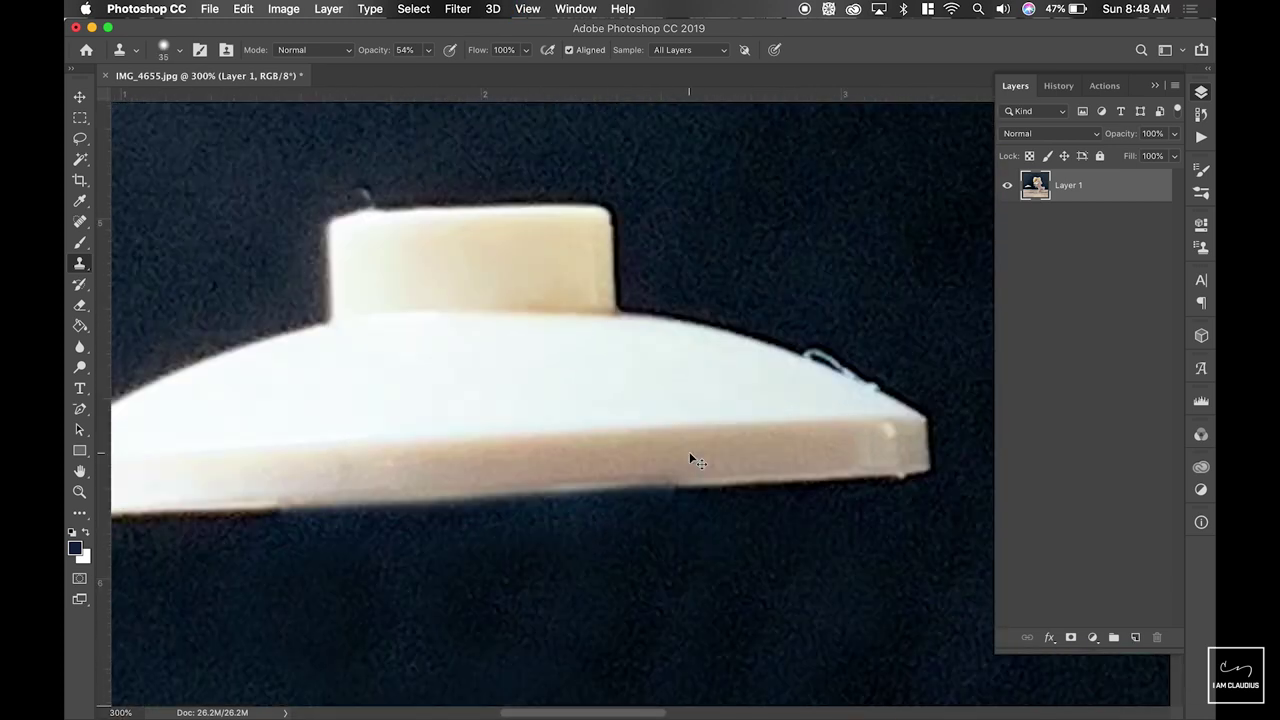
{"action": "scroll", "coordinate": [689, 452], "scroll_direction": "left", "scroll_amount": 3}
{"action": "scroll", "coordinate": [689, 452], "scroll_direction": "down", "scroll_amount": 2}
{"action": "key", "text": "["}
{"action": "left_click", "coordinate": [820, 437], "text": "alt"}
{"action": "left_click_drag", "start_coordinate": [763, 440], "coordinate": [627, 453]}
{"action": "left_click", "coordinate": [828, 440], "text": "alt"}
{"action": "left_click", "coordinate": [305, 462], "text": "alt"}
{"action": "left_click_drag", "start_coordinate": [354, 465], "coordinate": [456, 455]}
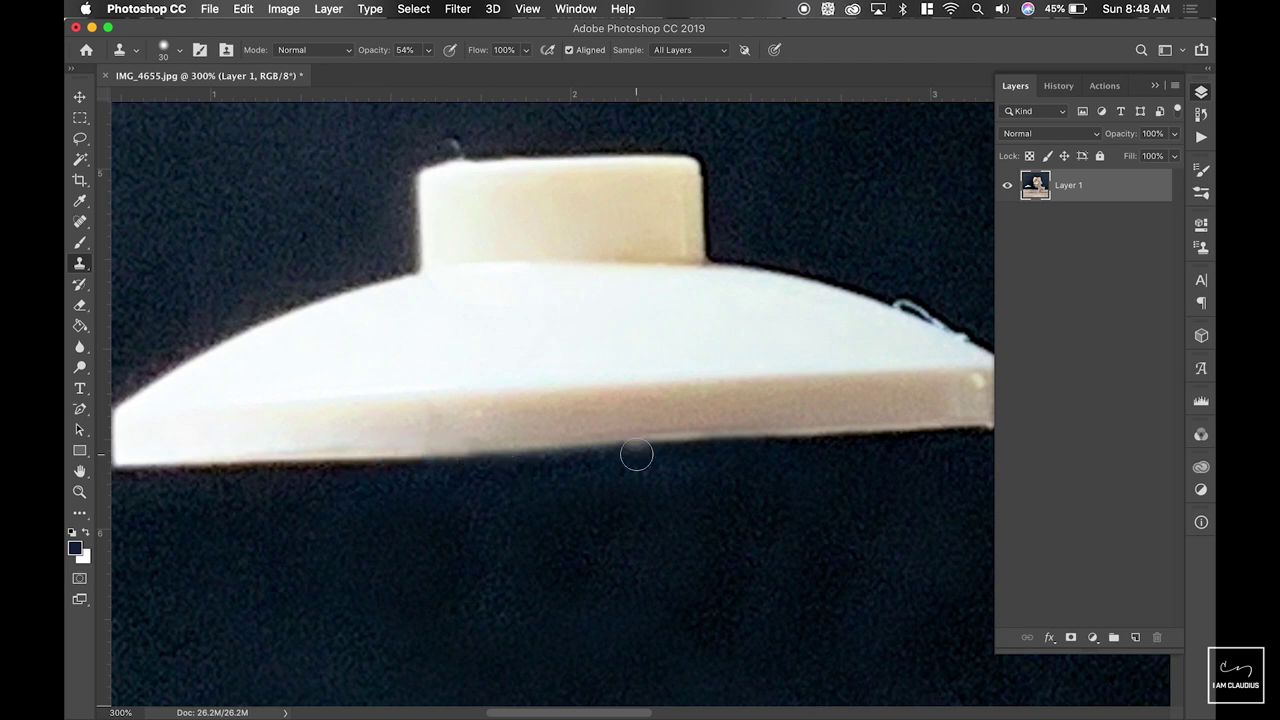
- Refine the middle of the disc's lower rim with a 10 px Clone Stamp, undoing the first stroke and resampling the clean edge
{"action": "key", "text": "bracketleft"}
{"action": "key", "text": "bracketleft"}
{"action": "left_click_drag", "start_coordinate": [555, 454], "coordinate": [437, 461]}
{"action": "key", "text": "super+z"}
{"action": "left_click", "coordinate": [707, 442], "text": "alt"}
{"action": "left_click_drag", "start_coordinate": [622, 449], "coordinate": [447, 463]}
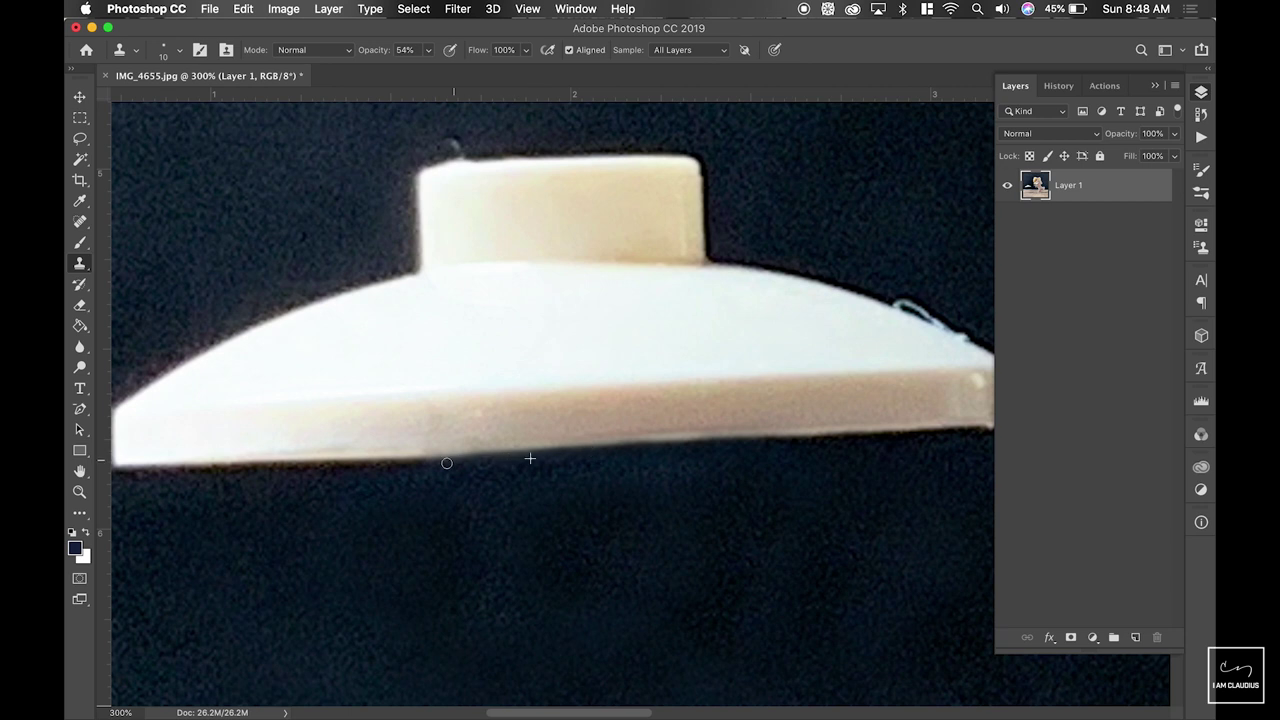
{"action": "key", "text": "super+minus"}
{"action": "key", "text": "super+minus"}
{"action": "key", "text": "super+minus"}
{"action": "key", "text": "super+minus"}
{"action": "key", "text": "super+minus"}
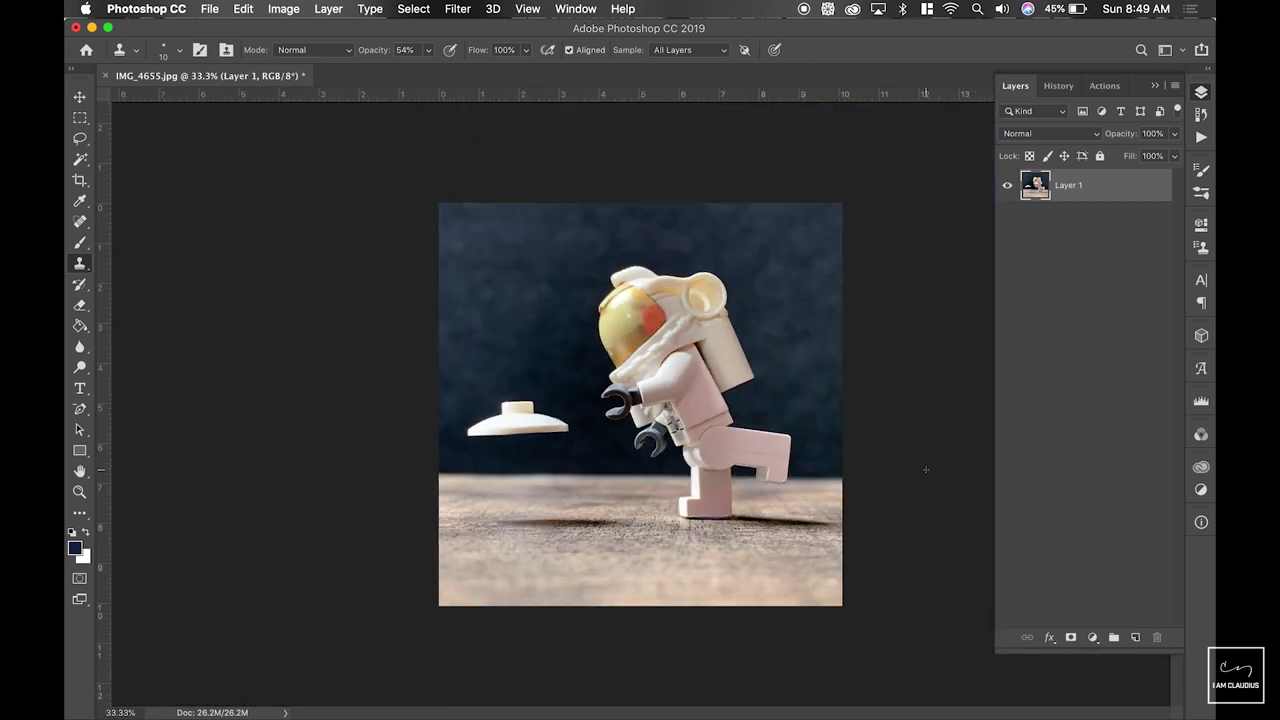